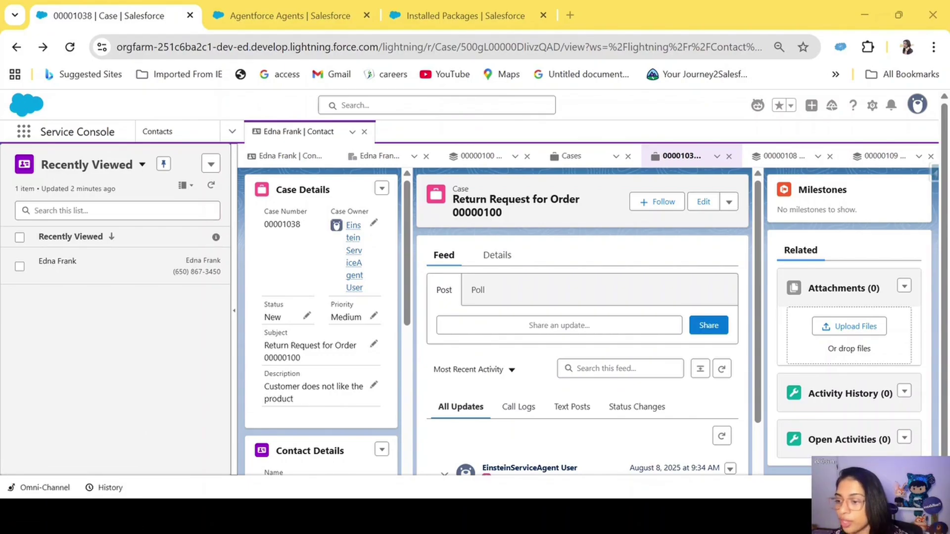
Step: Open the installation page for package version 04t4S000000ybVn and install slack-platform-connector for all users, acknowledging the non-Salesforce application notice
{"action": "key", "text": "ctrl+l"}
{"action": "type", "text": "https://orgfarm-251c6ba2c1-dev-ed.develop.lightning.force.com/packagingSetupUI/ipLanding.app?apvId=04t4S000000ybVn"}
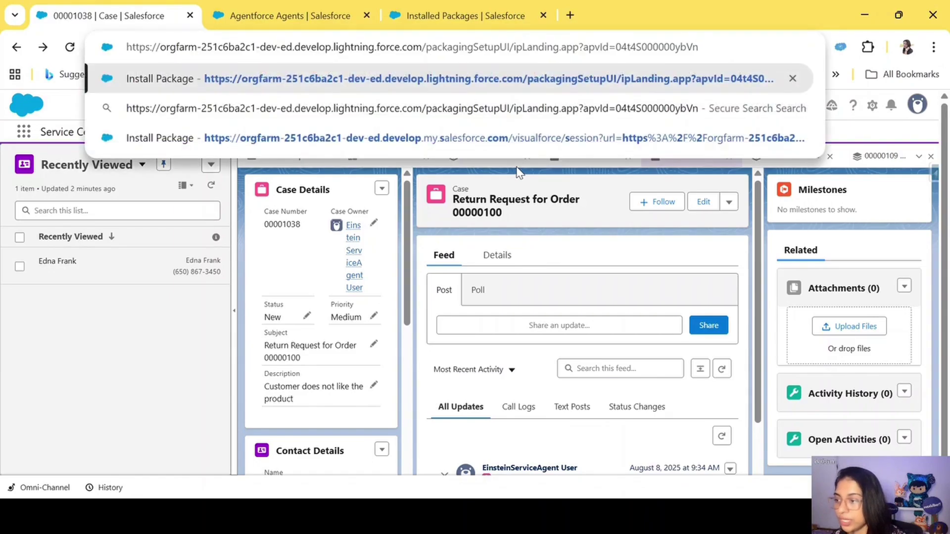
{"action": "key", "text": "Return"}
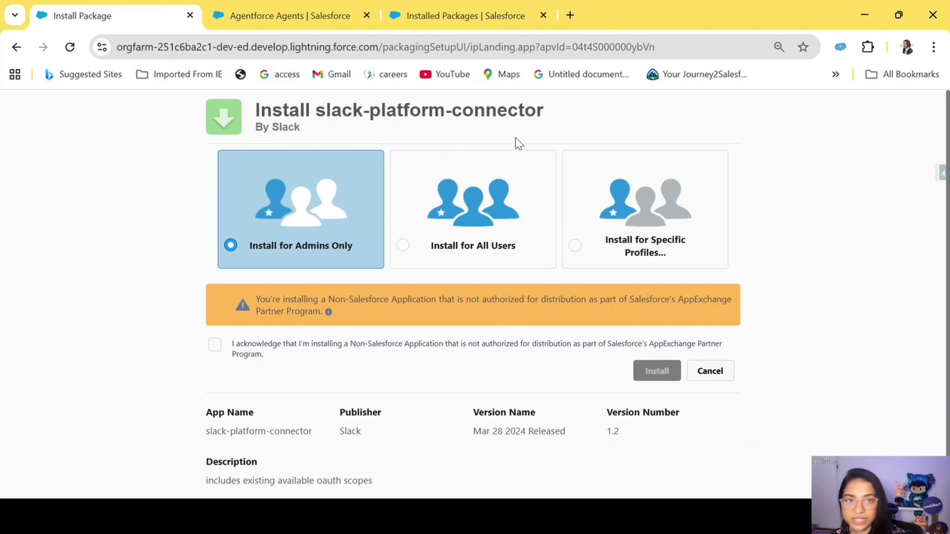
{"action": "left_click", "coordinate": [404, 246]}
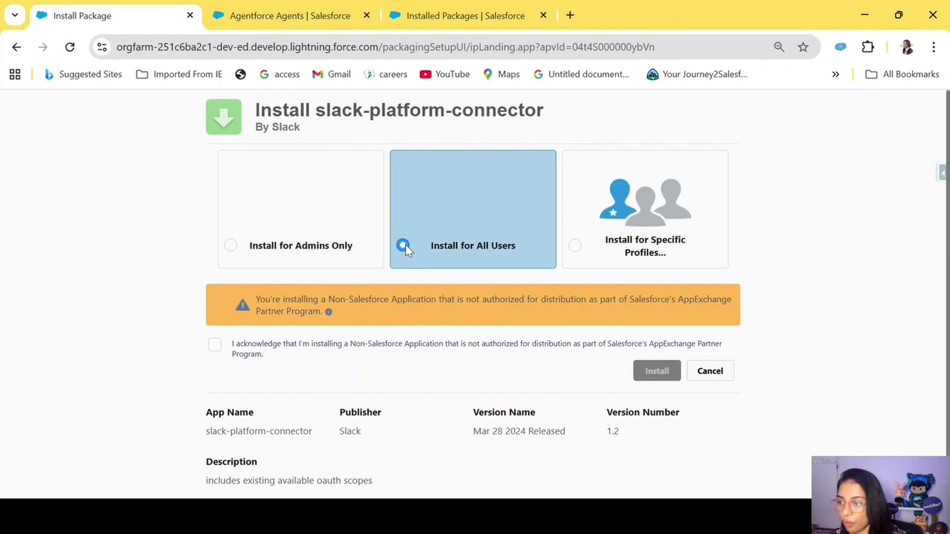
{"action": "left_click", "coordinate": [217, 348]}
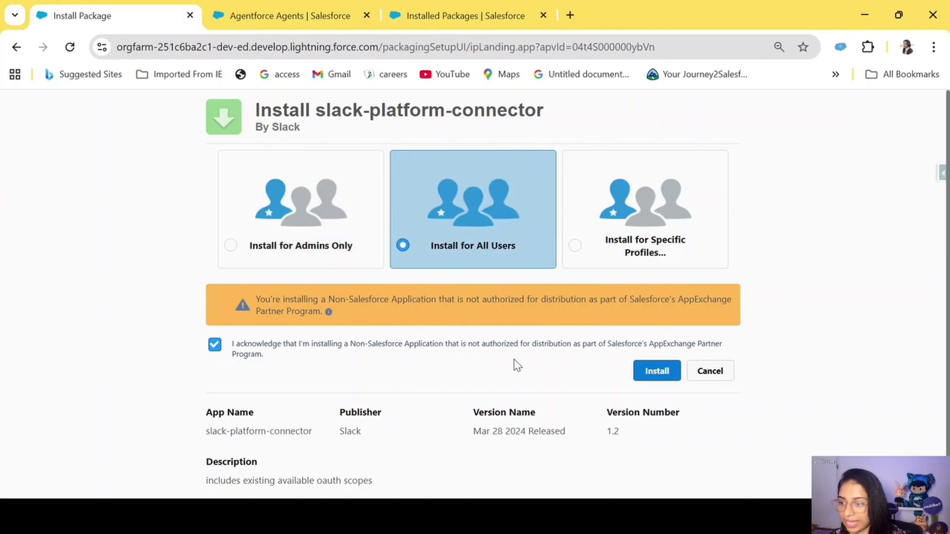
{"action": "left_click", "coordinate": [666, 374]}
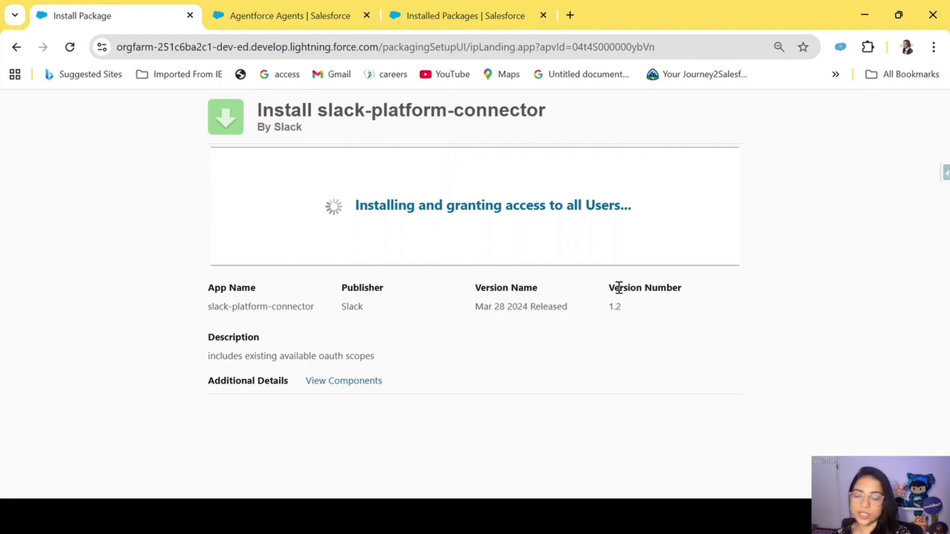
{"action": "left_click", "coordinate": [725, 246]}
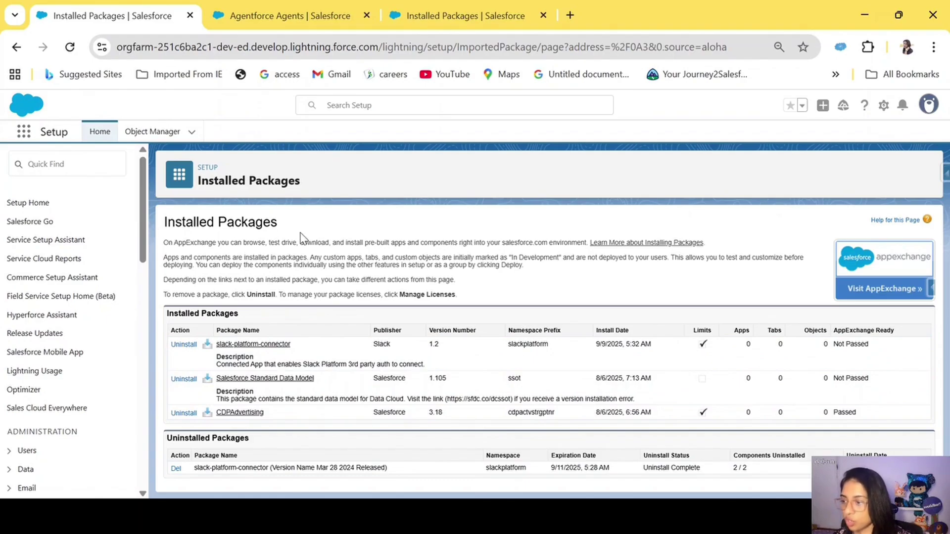
Step: Check the installed packages list for the slack-platform-connector entry
{"action": "triple_click", "coordinate": [245, 344]}
{"action": "left_click_drag", "start_coordinate": [245, 344], "coordinate": [218, 343]}
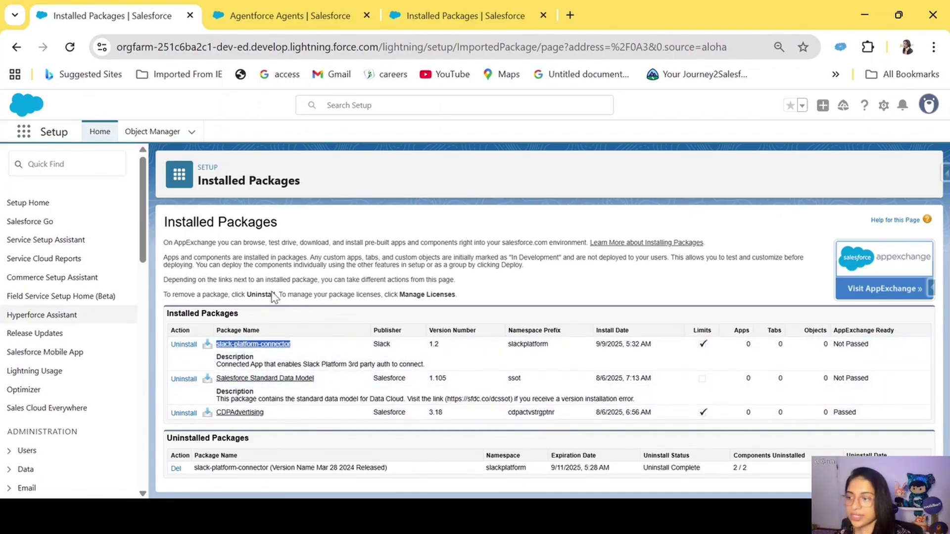
{"action": "left_click", "coordinate": [358, 260]}
Step: Search Setup for "my do" and open the My Domain settings page
{"action": "left_click", "coordinate": [75, 168]}
{"action": "type", "text": "m"}
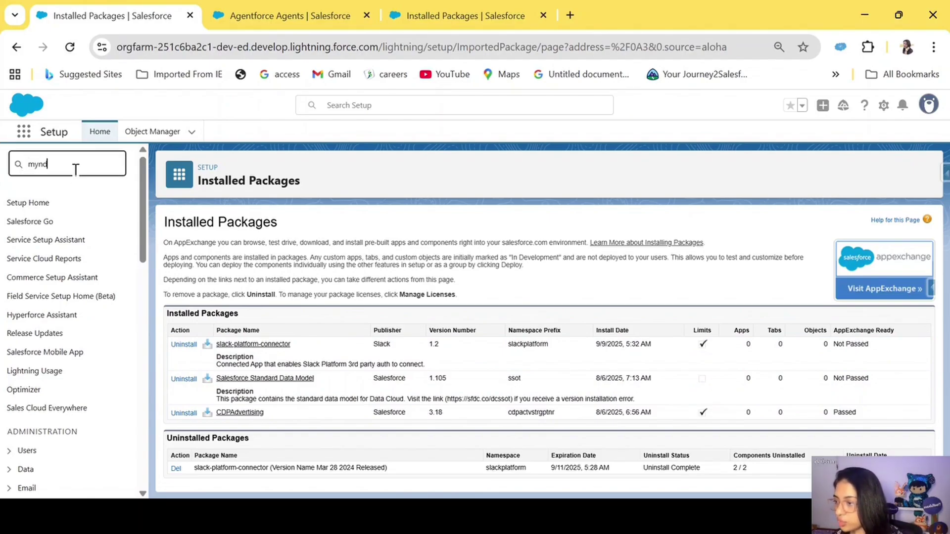
{"action": "type", "text": "ynd"}
{"action": "key", "text": "BackSpace"}
{"action": "key", "text": "BackSpace"}
{"action": "type", "text": "do"}
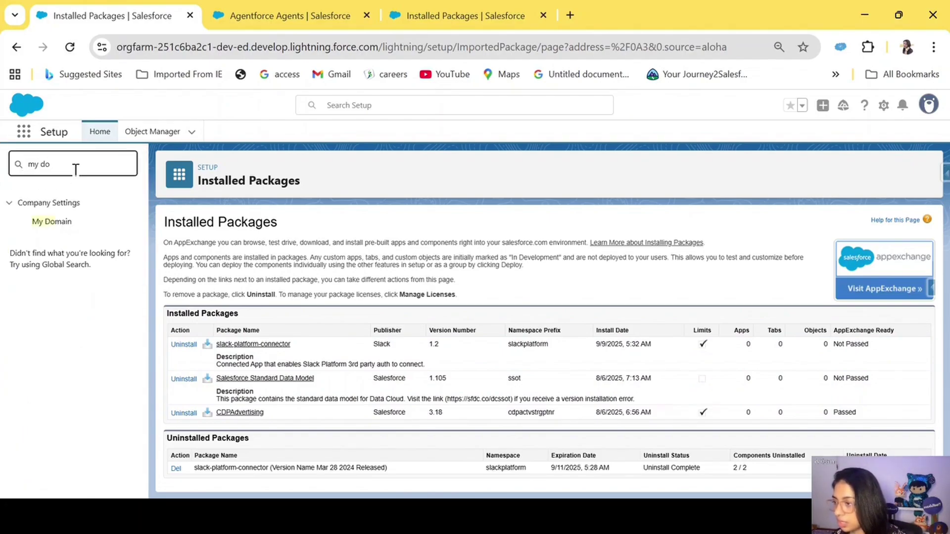
{"action": "left_click", "coordinate": [59, 223]}
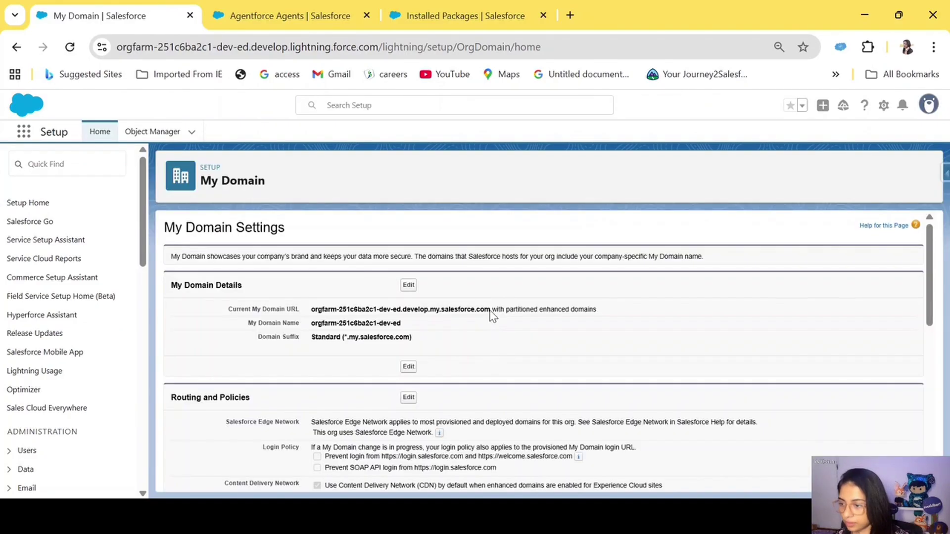
Step: Copy the current My Domain URL into a new browser tab's address field, and return to the My Domain settings
{"action": "left_click_drag", "start_coordinate": [489, 310], "coordinate": [312, 311]}
{"action": "key", "text": "ctrl+c"}
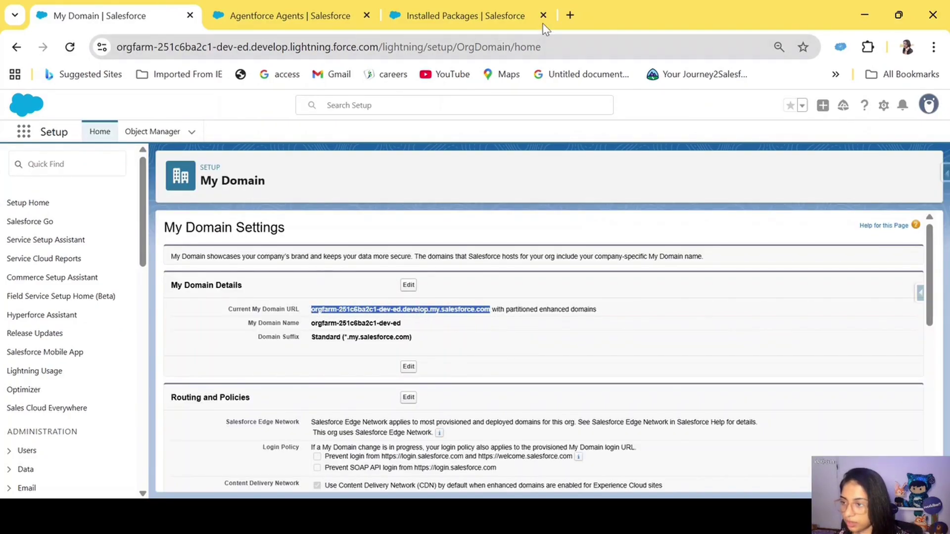
{"action": "left_click", "coordinate": [570, 15]}
{"action": "key", "text": "ctrl+v"}
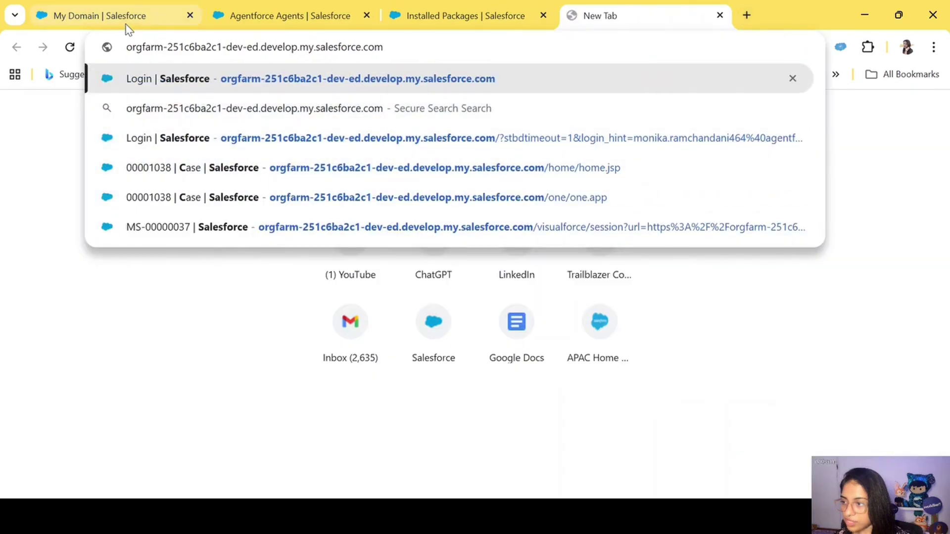
{"action": "left_click", "coordinate": [125, 20]}
{"action": "scroll", "coordinate": [508, 400], "scroll_direction": "down", "scroll_amount": 5}
{"action": "scroll", "coordinate": [520, 396], "scroll_direction": "up", "scroll_amount": 5}
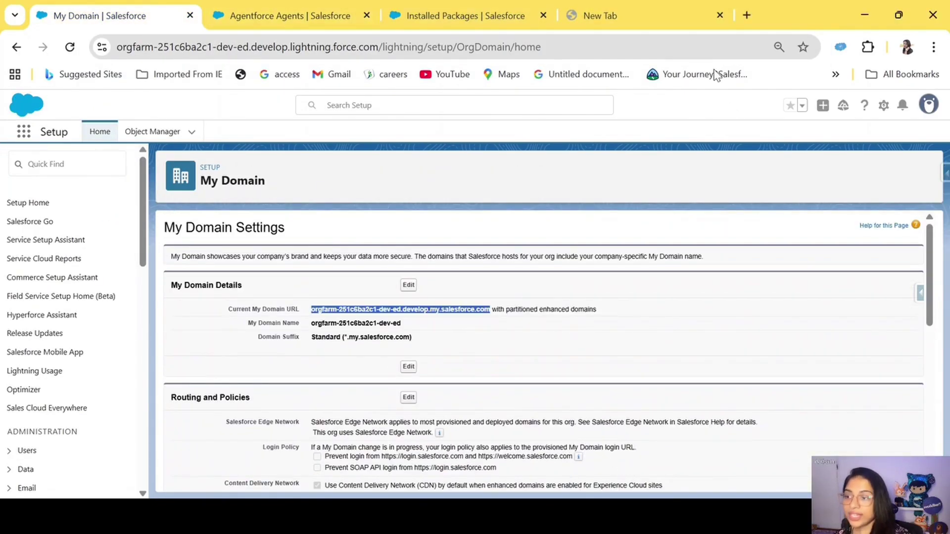
Step: Open Slack's "Create a Slack workspace" help article in a new browser tab and follow it to the sign-in page for creating a workspace
{"action": "left_click", "coordinate": [747, 16]}
{"action": "type", "text": "slack.com/help/articles/206845317-Create-a-Slack-workspace"}
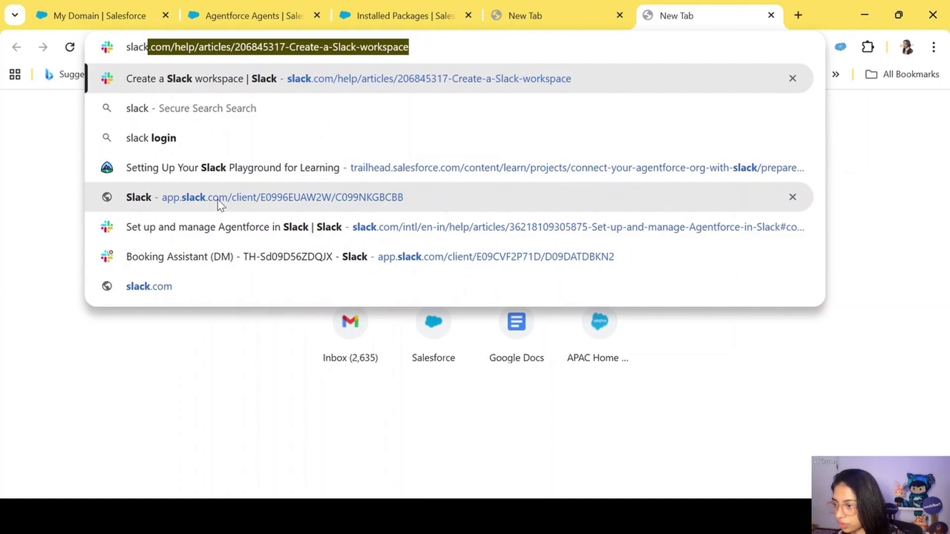
{"action": "left_click", "coordinate": [232, 90]}
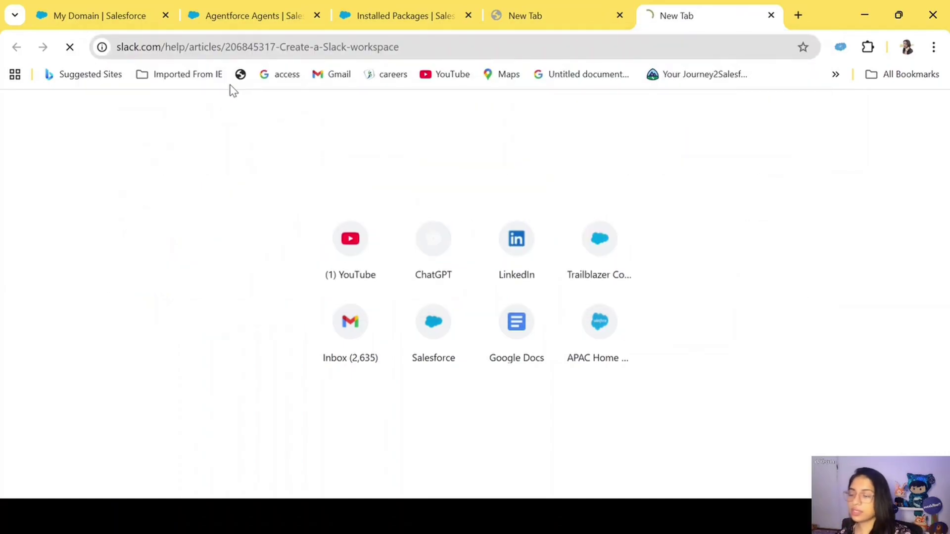
{"action": "scroll", "coordinate": [376, 277], "scroll_direction": "down", "scroll_amount": 5}
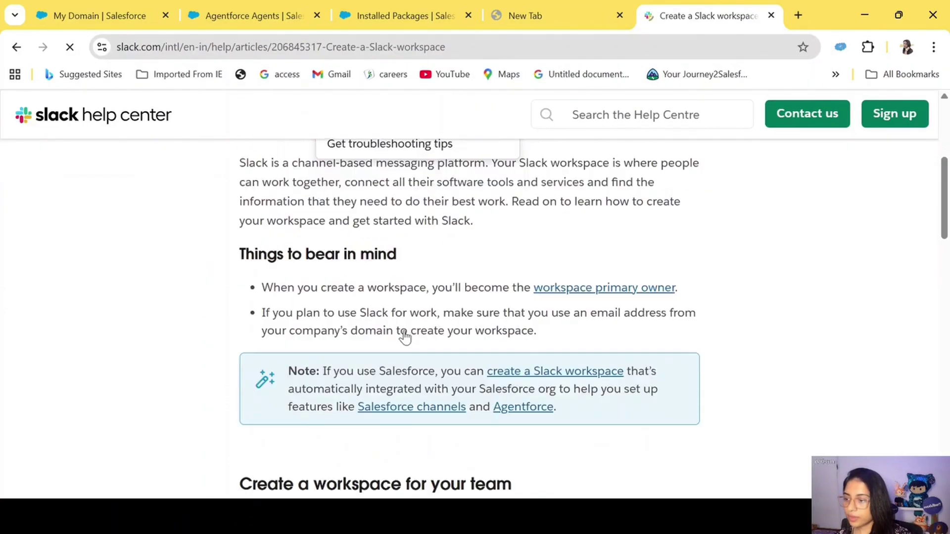
{"action": "scroll", "coordinate": [405, 336], "scroll_direction": "down", "scroll_amount": 6}
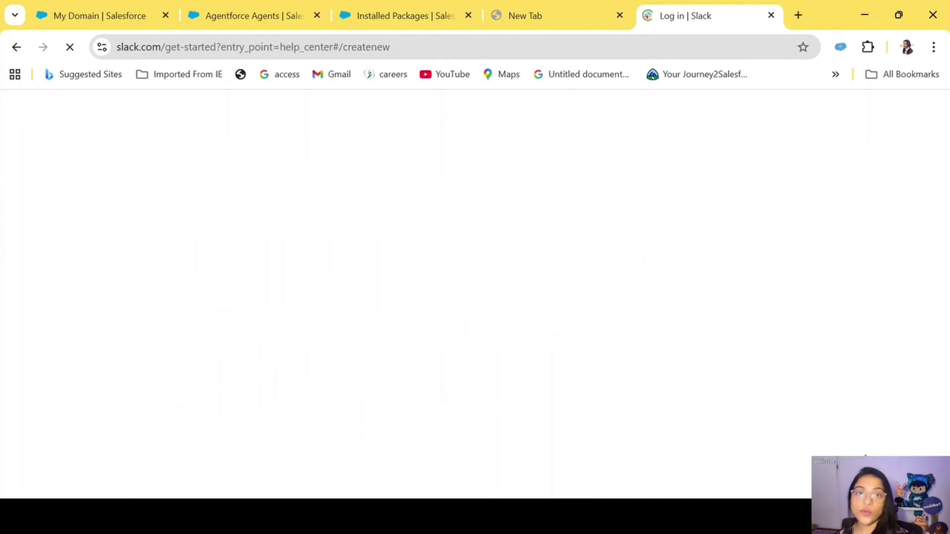
Step: Sign in to Slack with Google, choosing the Google account for the new workspace
{"action": "scroll", "coordinate": [687, 352], "scroll_direction": "down", "scroll_amount": 2}
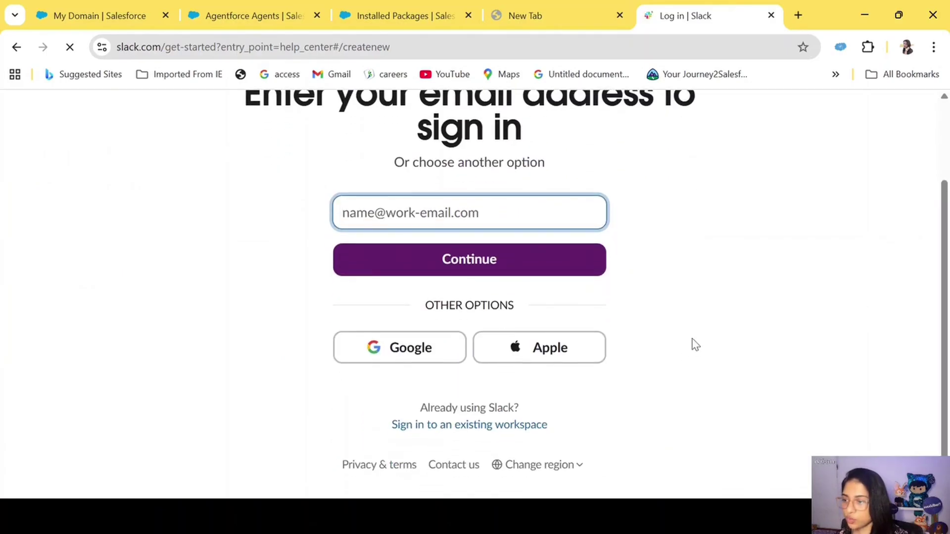
{"action": "scroll", "coordinate": [693, 345], "scroll_direction": "up", "scroll_amount": 2}
{"action": "left_click", "coordinate": [411, 452]}
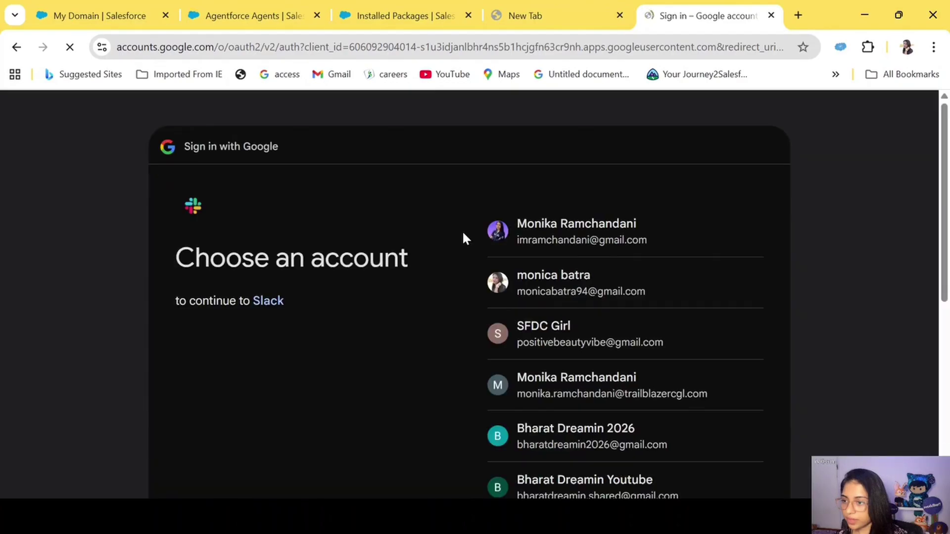
{"action": "left_click", "coordinate": [462, 231]}
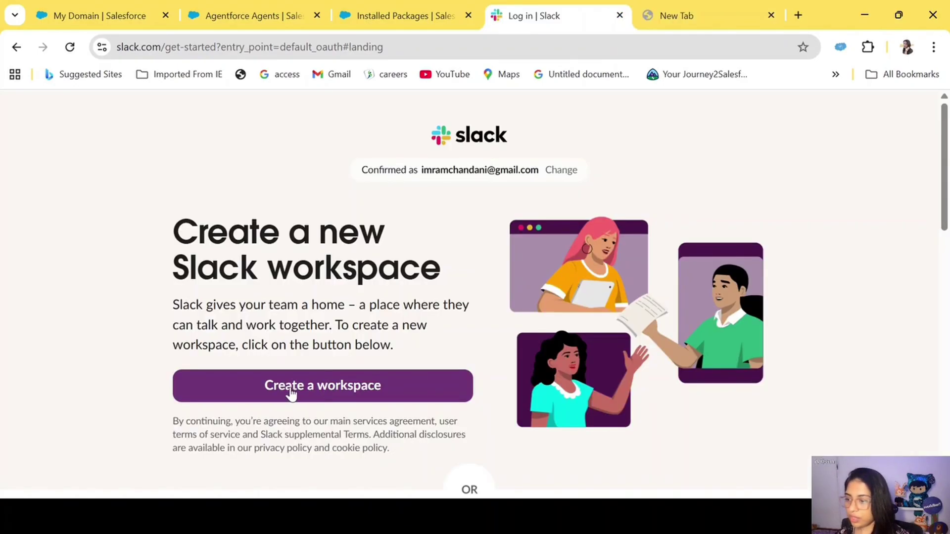
Step: Review the existing Slack workspaces and start creating a new workspace
{"action": "scroll", "coordinate": [632, 424], "scroll_direction": "down", "scroll_amount": 5}
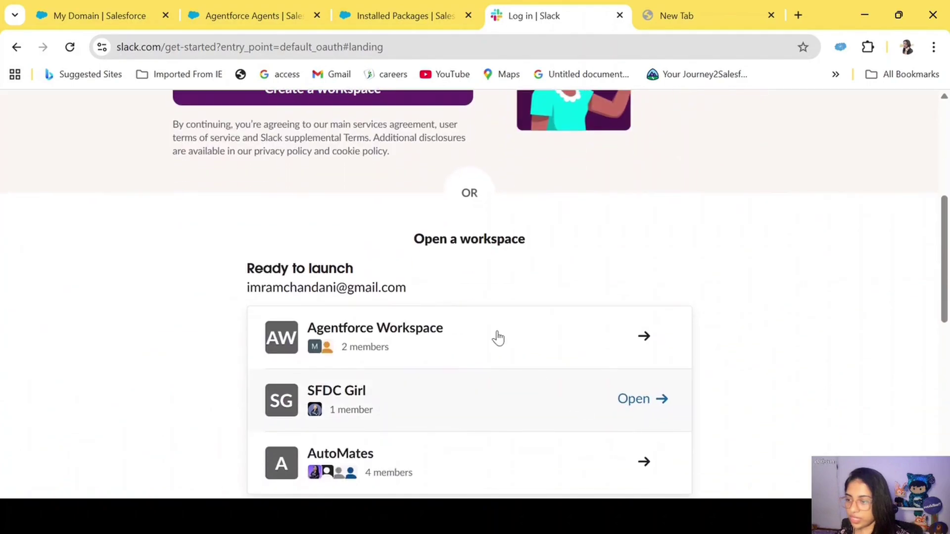
{"action": "scroll", "coordinate": [470, 380], "scroll_direction": "down", "scroll_amount": 9}
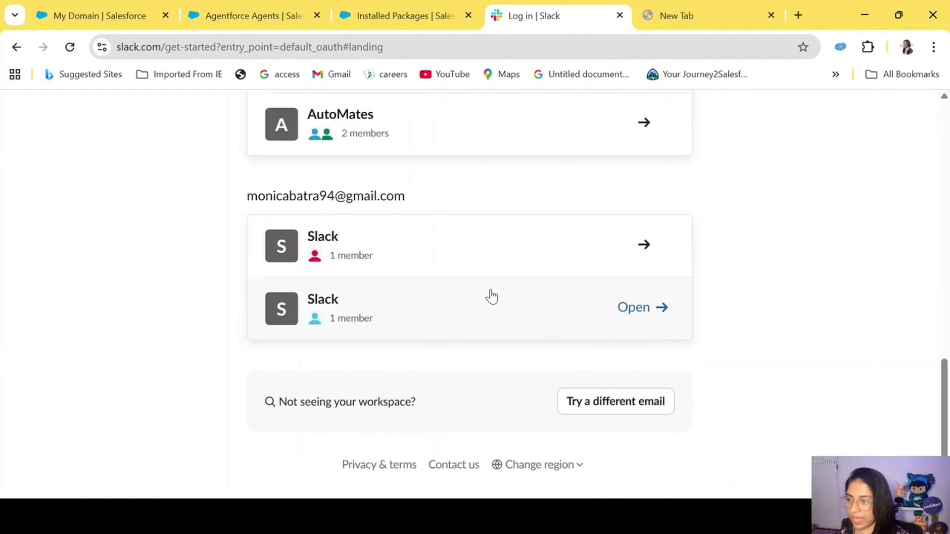
{"action": "scroll", "coordinate": [500, 294], "scroll_direction": "up", "scroll_amount": 9}
{"action": "scroll", "coordinate": [510, 293], "scroll_direction": "up", "scroll_amount": 5}
{"action": "left_click", "coordinate": [354, 389]}
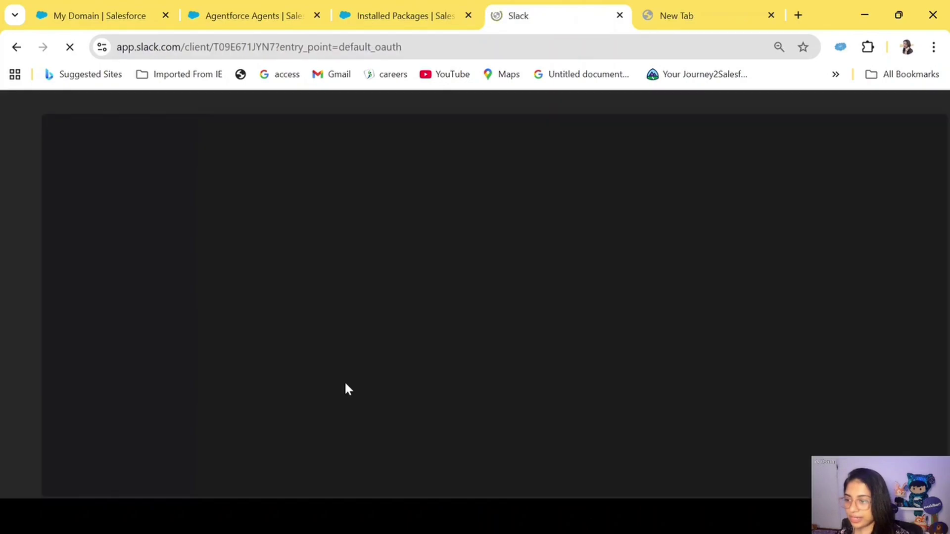
Step: Name the new Slack workspace "Support Agent Workspace" and continue to the profile setup
{"action": "triple_click", "coordinate": [385, 293]}
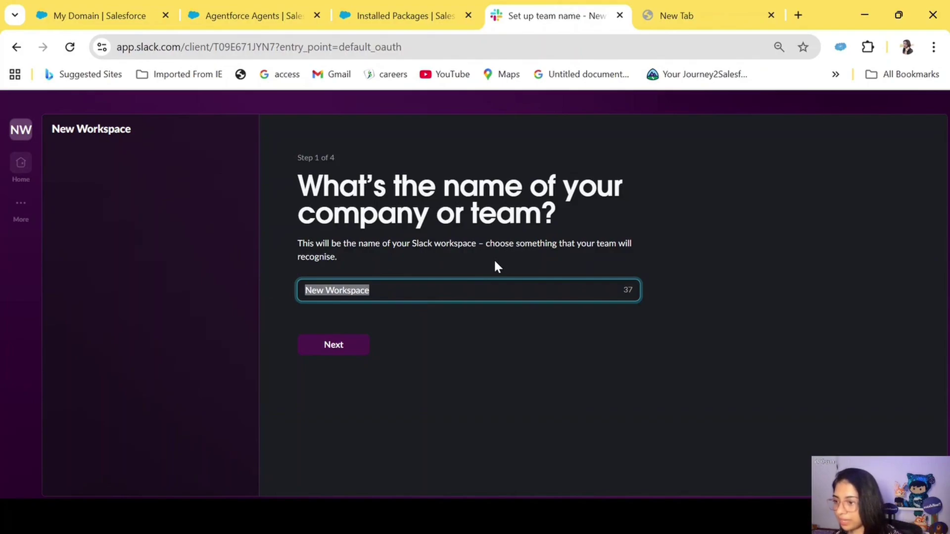
{"action": "key", "text": "BackSpace"}
{"action": "type", "text": "Su"}
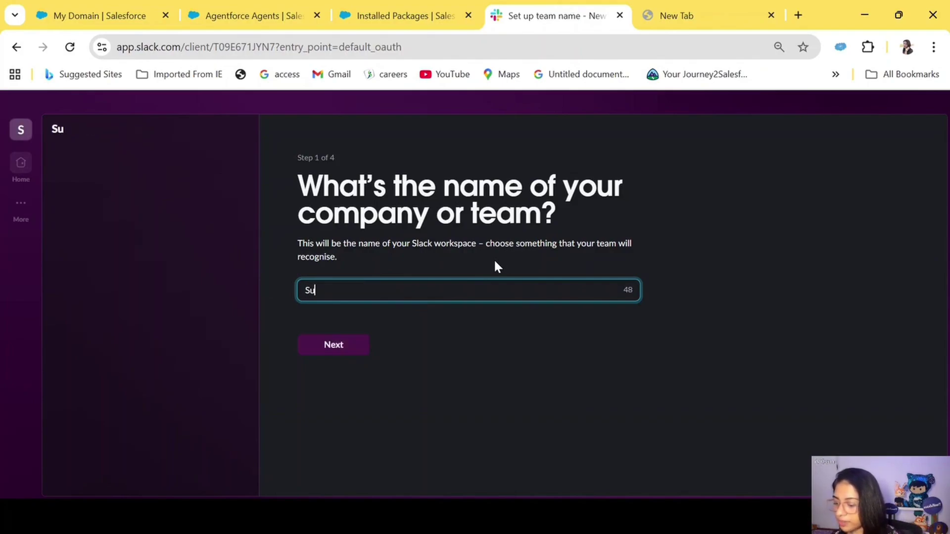
{"action": "type", "text": "pport Agent"}
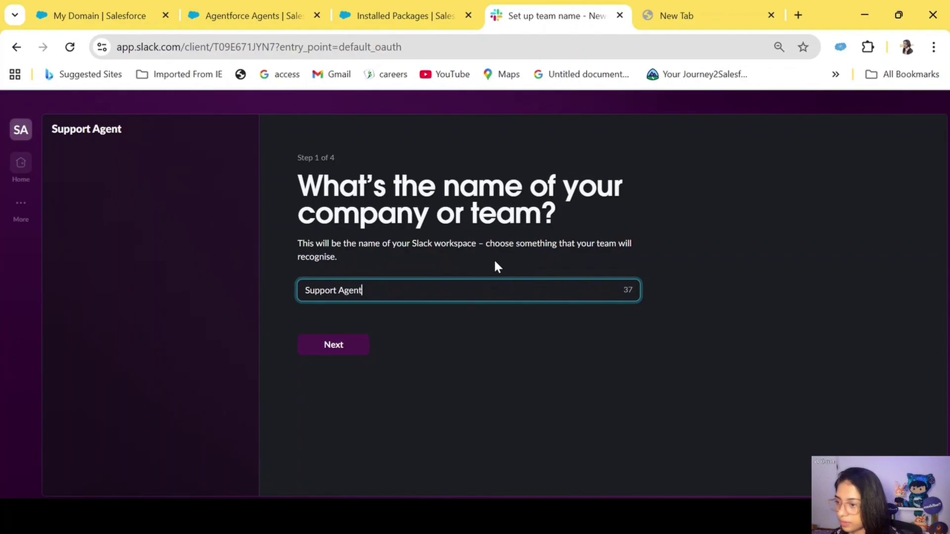
{"action": "type", "text": " Workspace"}
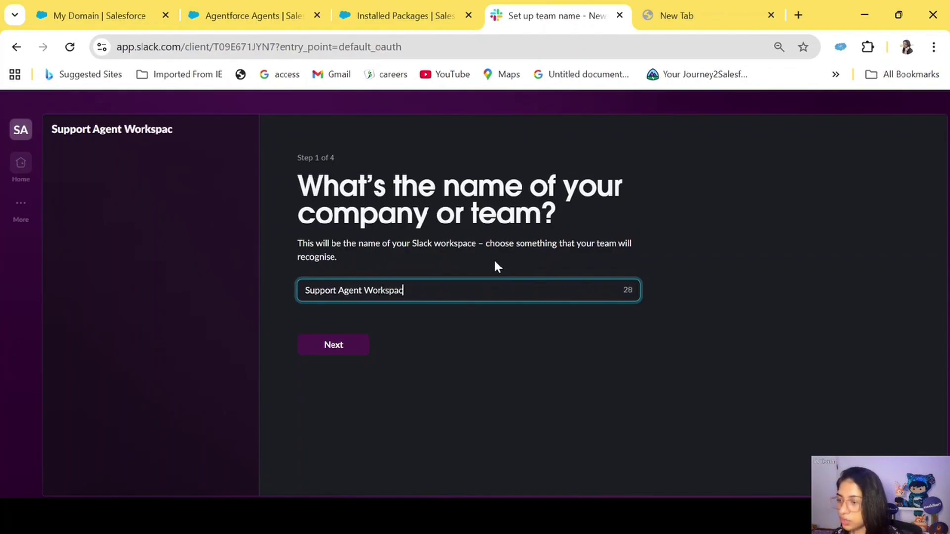
{"action": "left_click", "coordinate": [360, 351]}
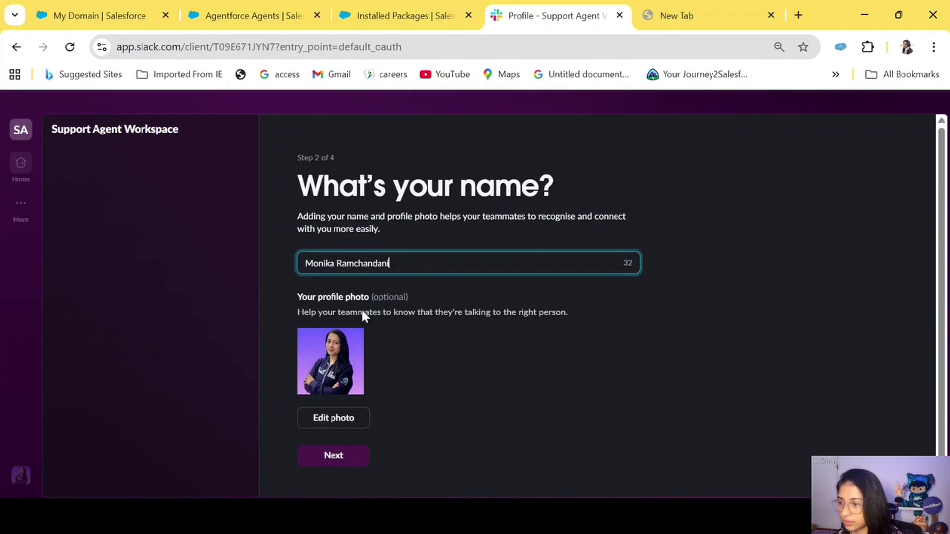
Step: Accept the prefilled profile name and photo, and skip inviting colleagues to the workspace
{"action": "scroll", "coordinate": [465, 378], "scroll_direction": "down", "scroll_amount": 1}
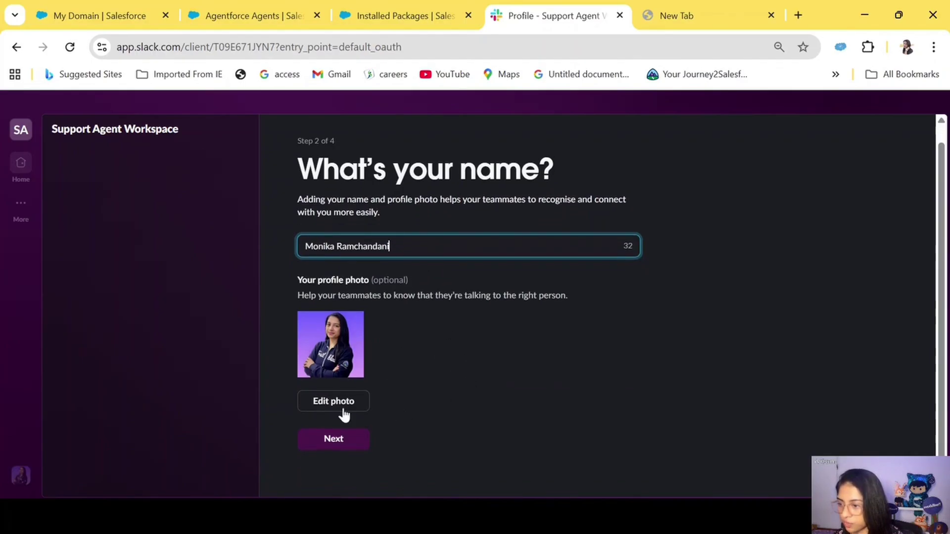
{"action": "left_click", "coordinate": [332, 442]}
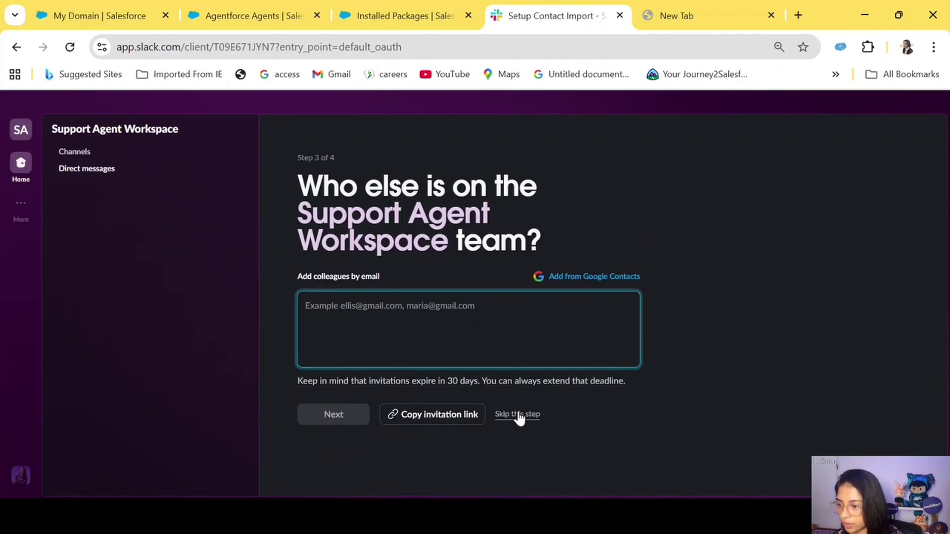
{"action": "left_click", "coordinate": [526, 415]}
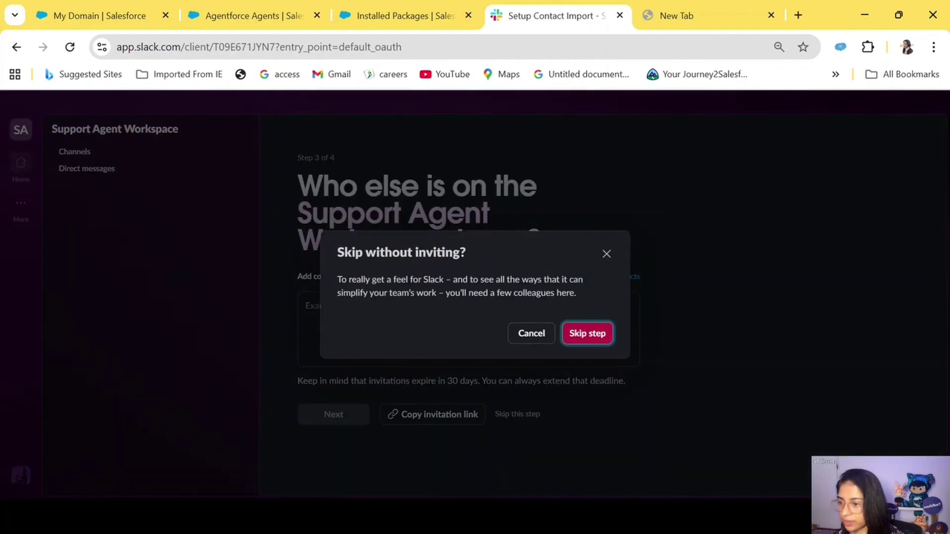
{"action": "left_click", "coordinate": [587, 333]}
Step: Start the Support Agent Workspace with the limited free version of Slack
{"action": "scroll", "coordinate": [597, 346], "scroll_direction": "down", "scroll_amount": 2}
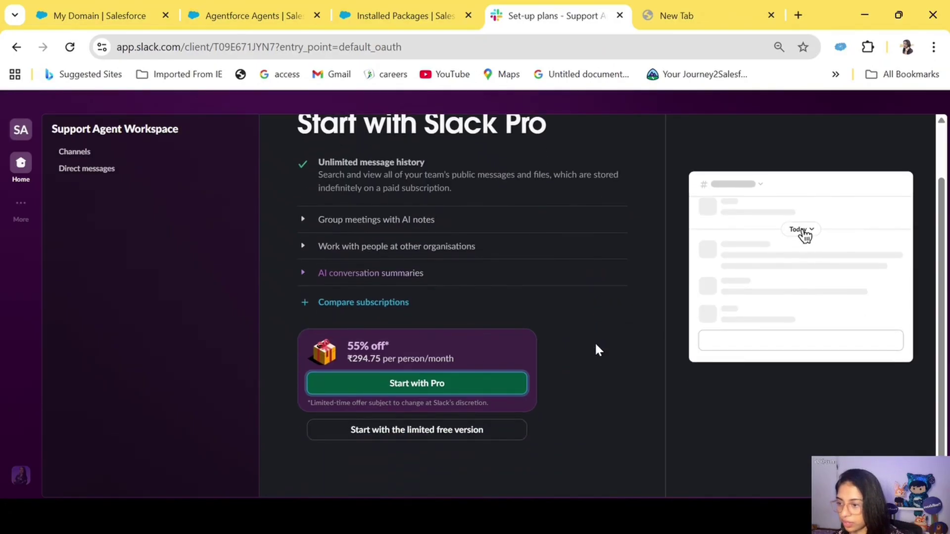
{"action": "left_click", "coordinate": [360, 435]}
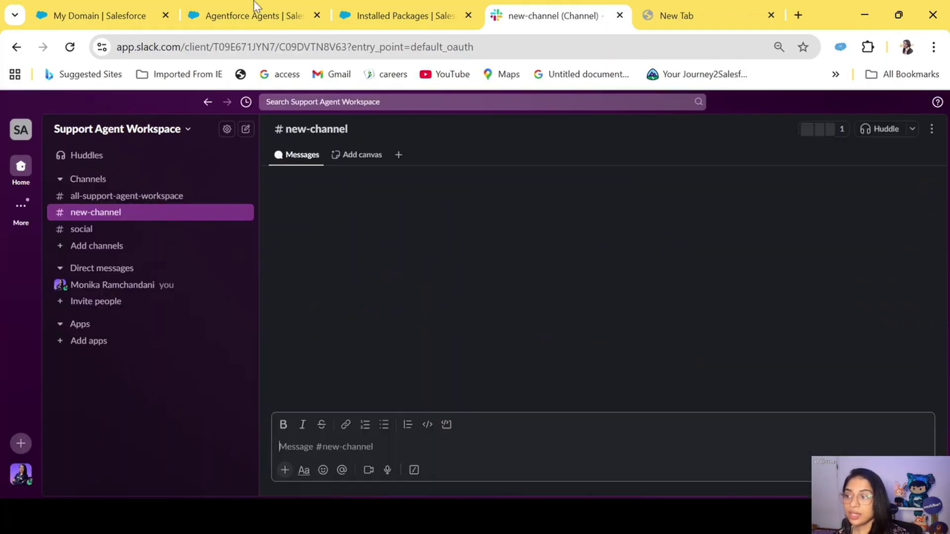
{"action": "left_click", "coordinate": [419, 10]}
{"action": "left_click", "coordinate": [515, 22]}
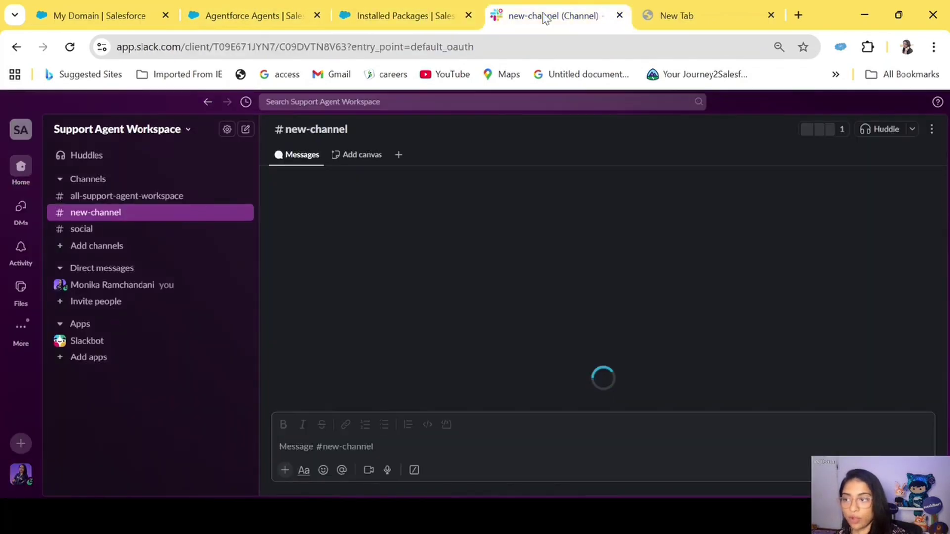
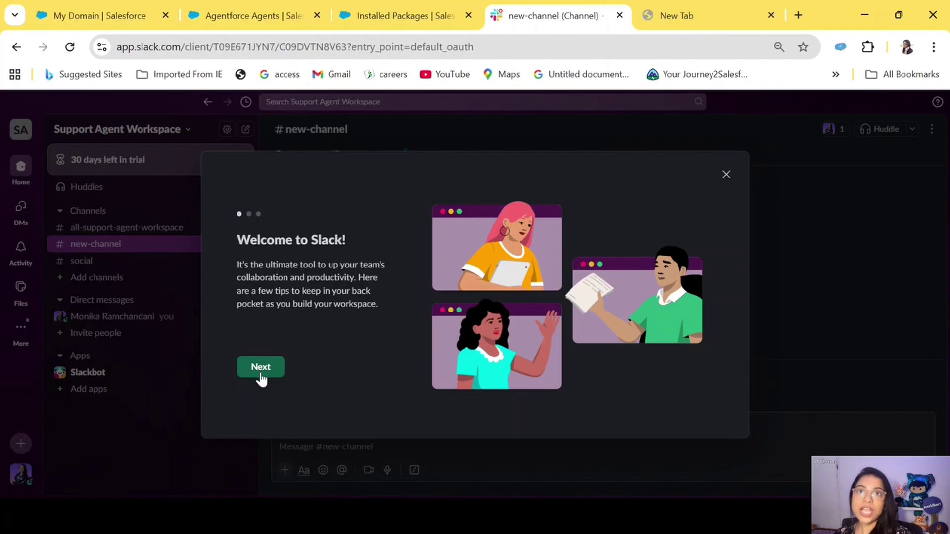
Step: Go through the Slack welcome tips and finish the introduction
{"action": "left_click", "coordinate": [261, 377]}
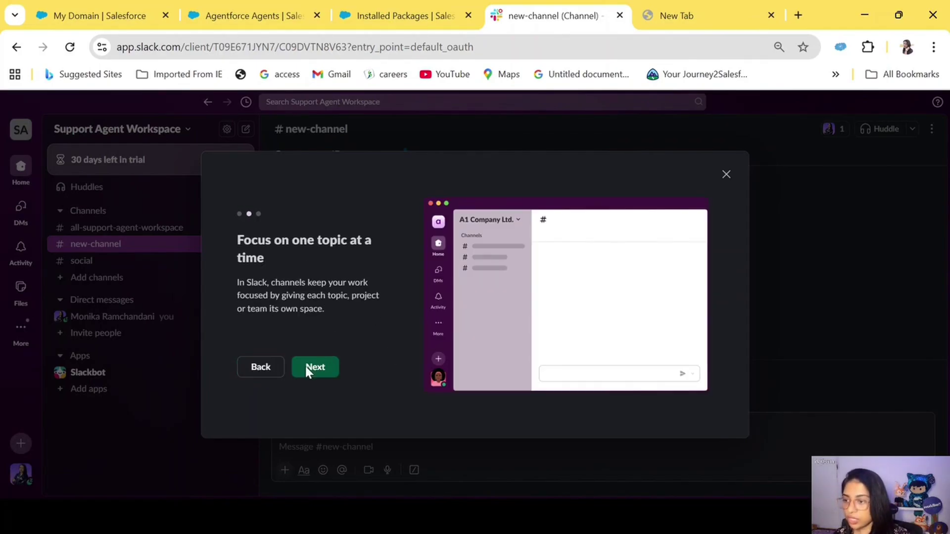
{"action": "left_click", "coordinate": [313, 376]}
{"action": "left_click", "coordinate": [326, 374]}
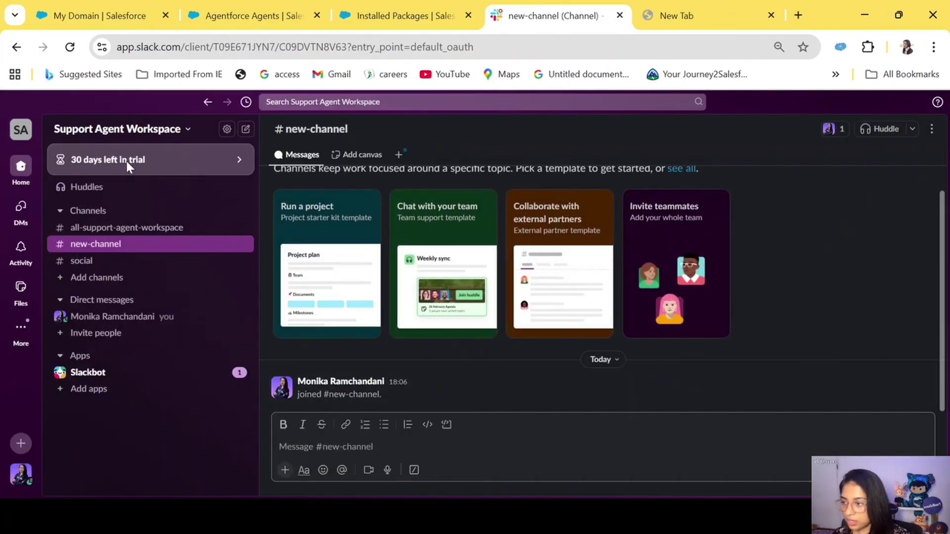
Step: Open the Salesforce organisations administration page for Support Agent Workspace
{"action": "left_click", "coordinate": [191, 128]}
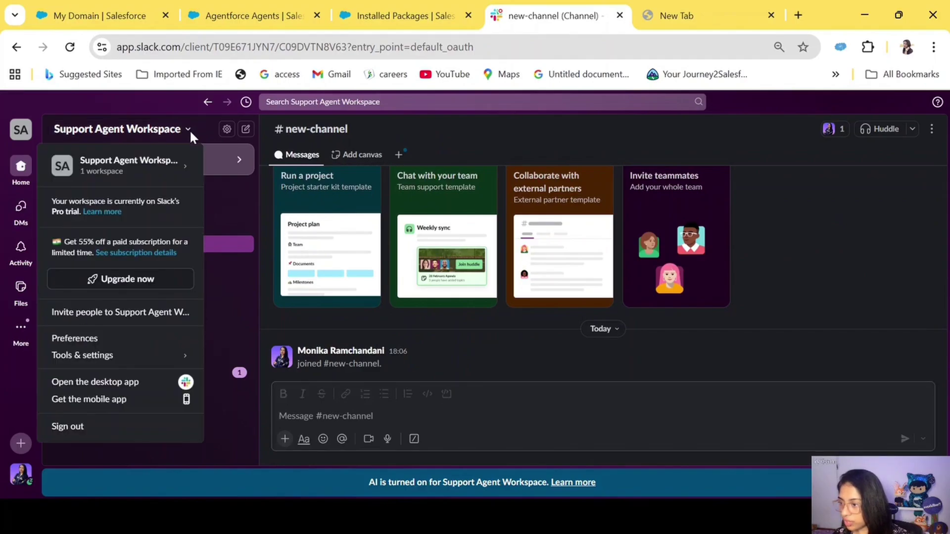
{"action": "mouse_move", "coordinate": [188, 357]}
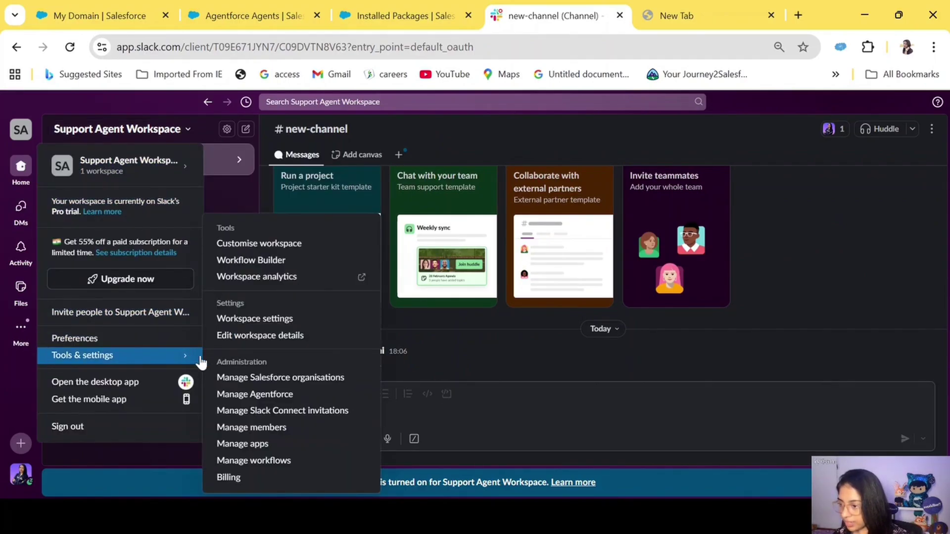
{"action": "left_click", "coordinate": [288, 384]}
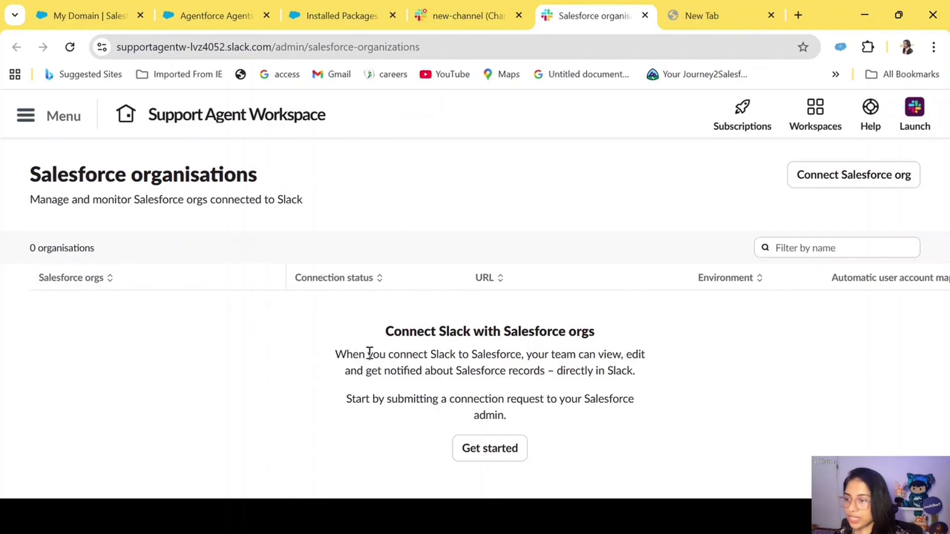
Step: Read the introduction on connecting Slack with Salesforce orgs and start a new org connection
{"action": "left_click_drag", "start_coordinate": [384, 332], "coordinate": [610, 326]}
{"action": "mouse_move", "coordinate": [313, 357]}
{"action": "left_mouse_down"}
{"action": "mouse_move", "coordinate": [579, 355]}
{"action": "mouse_move", "coordinate": [647, 366]}
{"action": "mouse_move", "coordinate": [418, 399]}
{"action": "mouse_move", "coordinate": [436, 369]}
{"action": "mouse_move", "coordinate": [569, 370]}
{"action": "mouse_move", "coordinate": [619, 355]}
{"action": "mouse_move", "coordinate": [651, 382]}
{"action": "mouse_move", "coordinate": [480, 386]}
{"action": "mouse_move", "coordinate": [325, 352]}
{"action": "left_mouse_up"}
{"action": "left_click", "coordinate": [641, 386]}
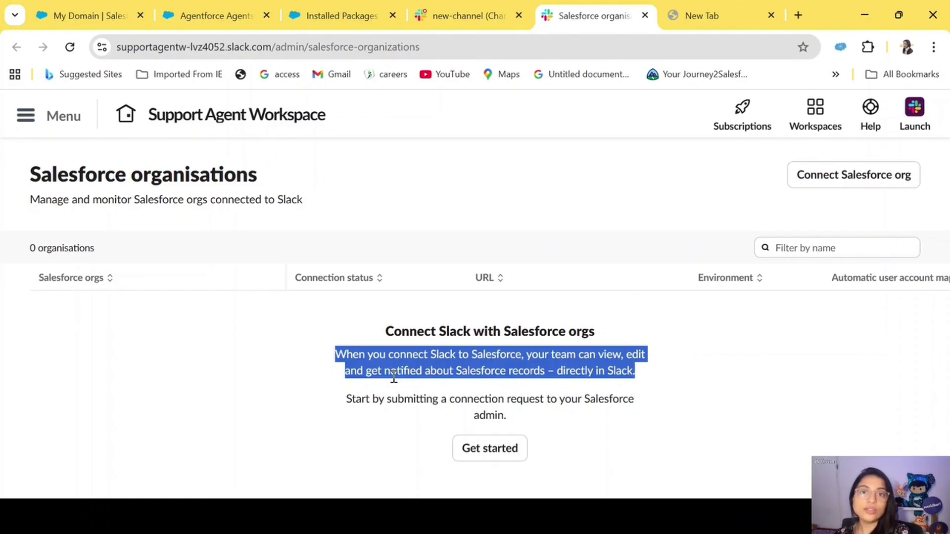
{"action": "left_click", "coordinate": [513, 370]}
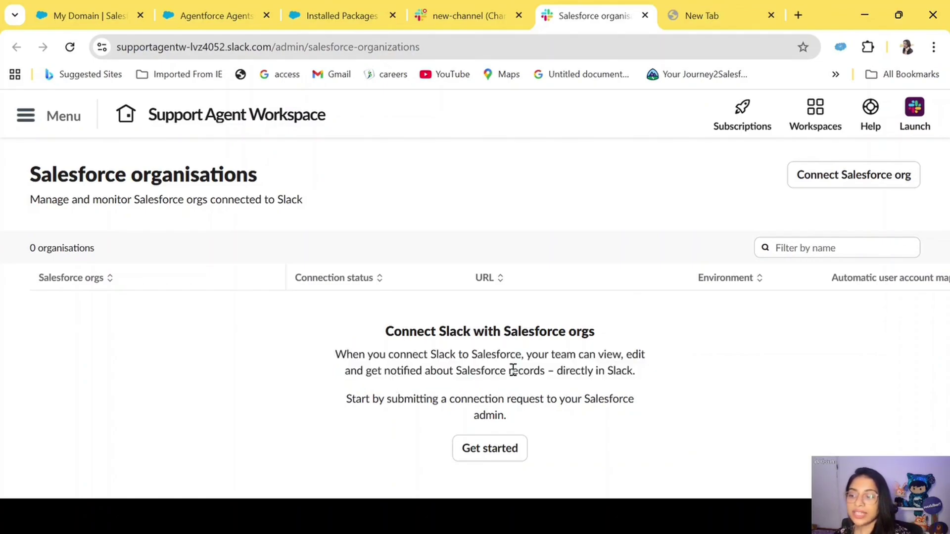
{"action": "left_click_drag", "start_coordinate": [649, 377], "coordinate": [326, 360]}
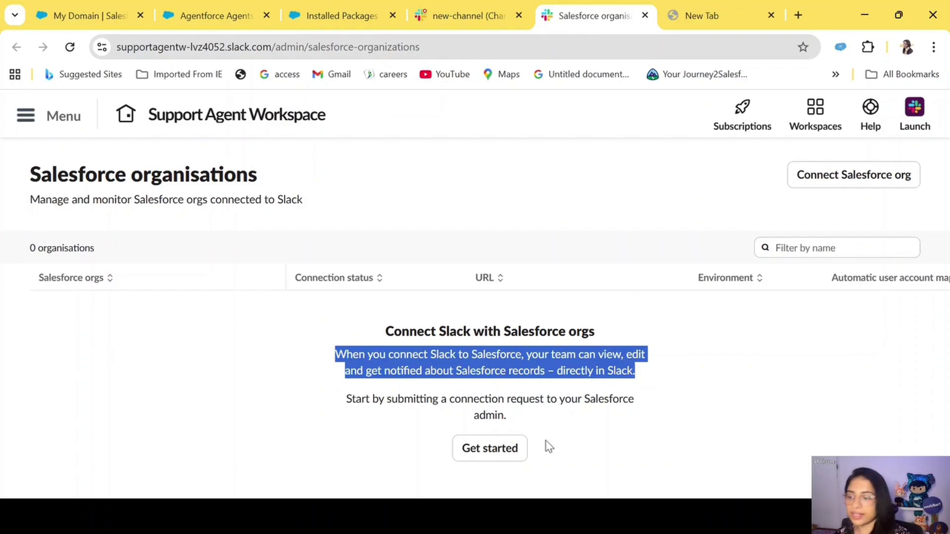
{"action": "left_click", "coordinate": [636, 450]}
{"action": "left_click", "coordinate": [476, 455]}
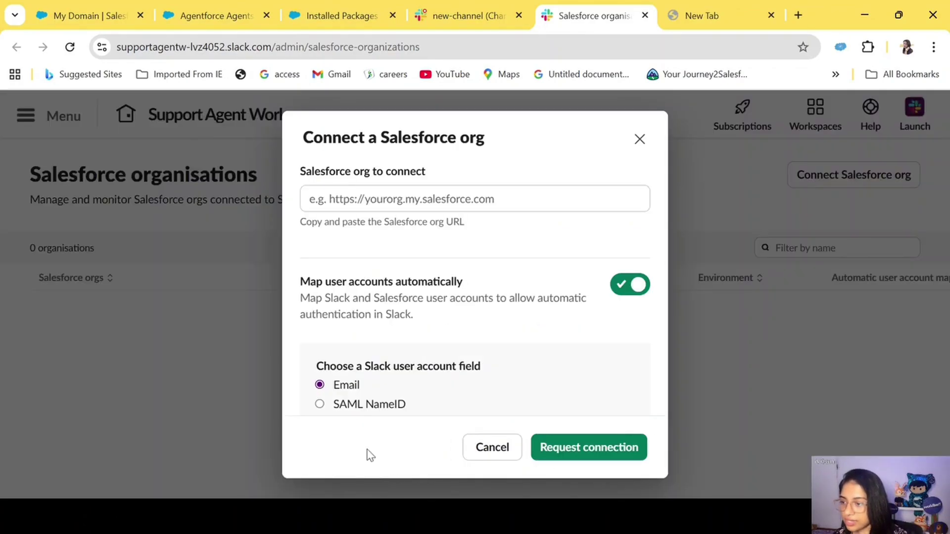
Step: Copy the saved My Domain URL and enter orgfarm-251c6ba2c1-dev-ed.develop.my.salesforce.com as the Salesforce org to connect
{"action": "left_click", "coordinate": [385, 200]}
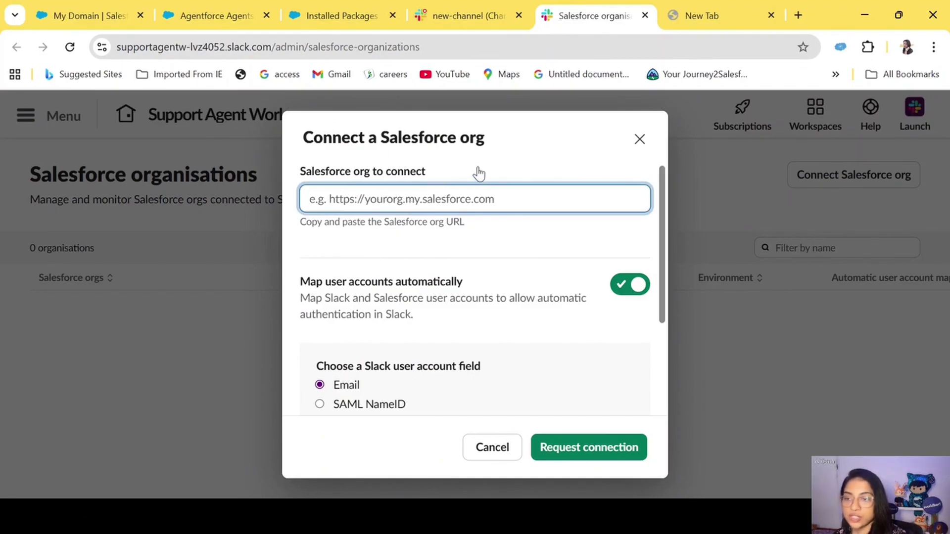
{"action": "left_click", "coordinate": [693, 20]}
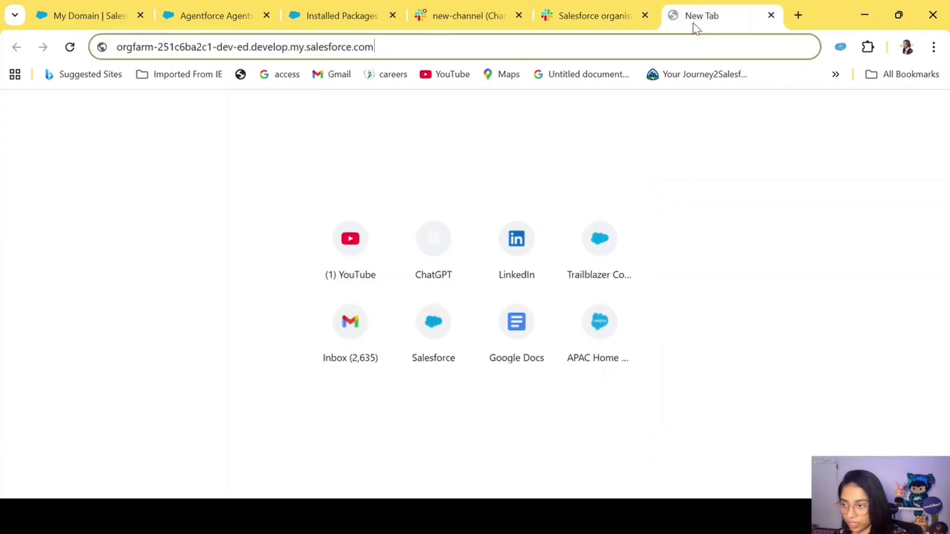
{"action": "left_click", "coordinate": [457, 49]}
{"action": "key", "text": "ctrl+c"}
{"action": "left_click", "coordinate": [569, 20]}
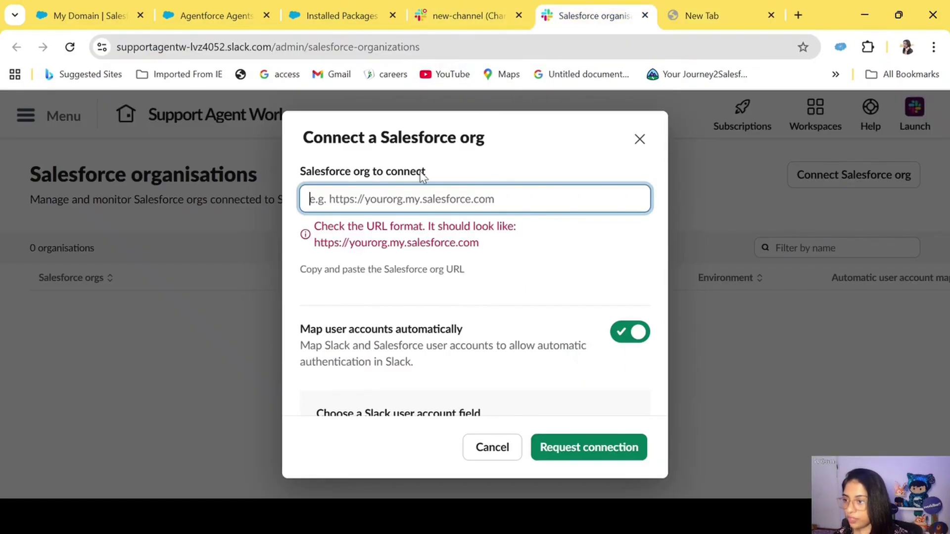
{"action": "key", "text": "ctrl+v"}
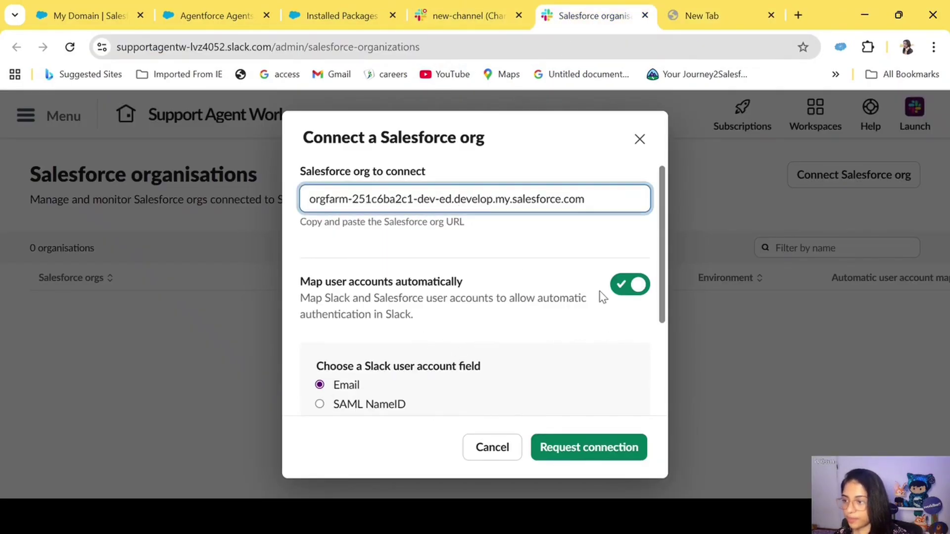
Step: Turn off automatic user account mapping, send the connection request and dismiss the confirmation
{"action": "left_click", "coordinate": [629, 285]}
{"action": "scroll", "coordinate": [536, 333], "scroll_direction": "down", "scroll_amount": 2}
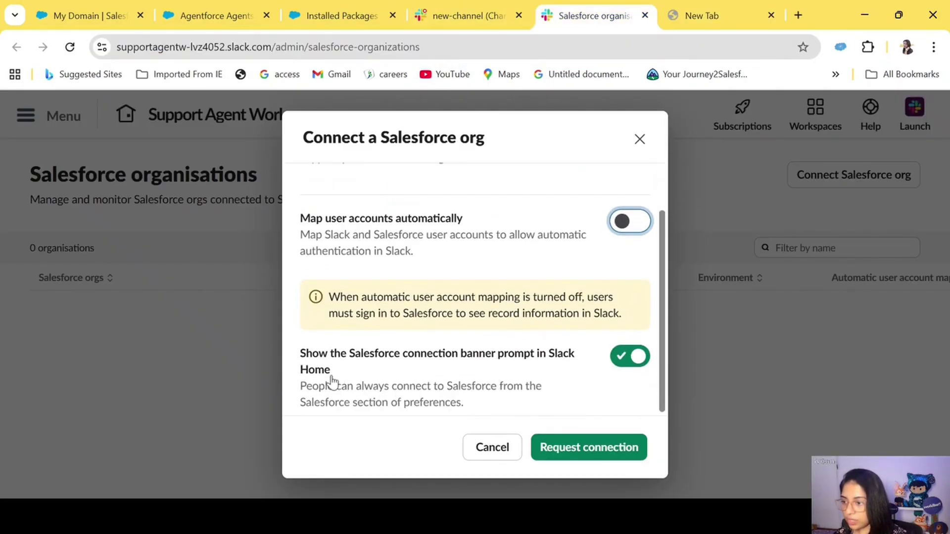
{"action": "left_click", "coordinate": [614, 452]}
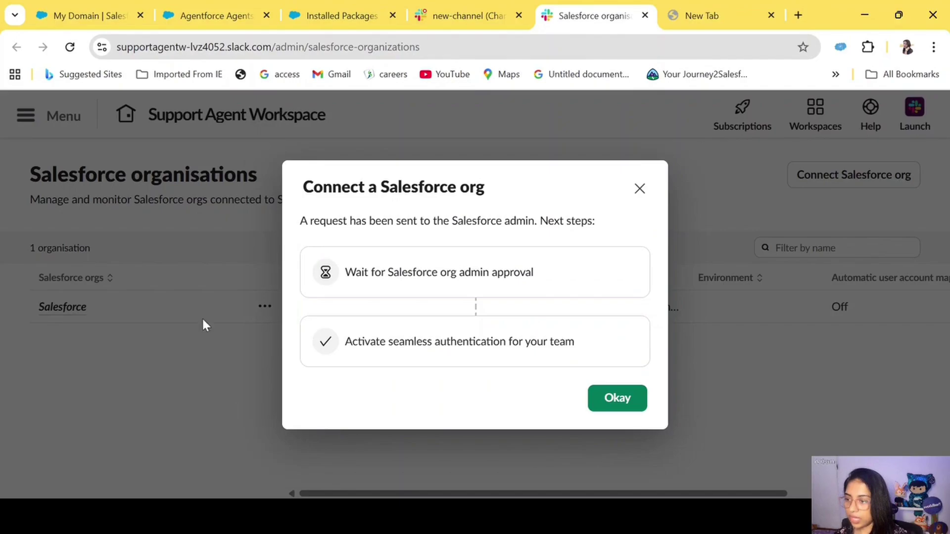
{"action": "left_click", "coordinate": [617, 402]}
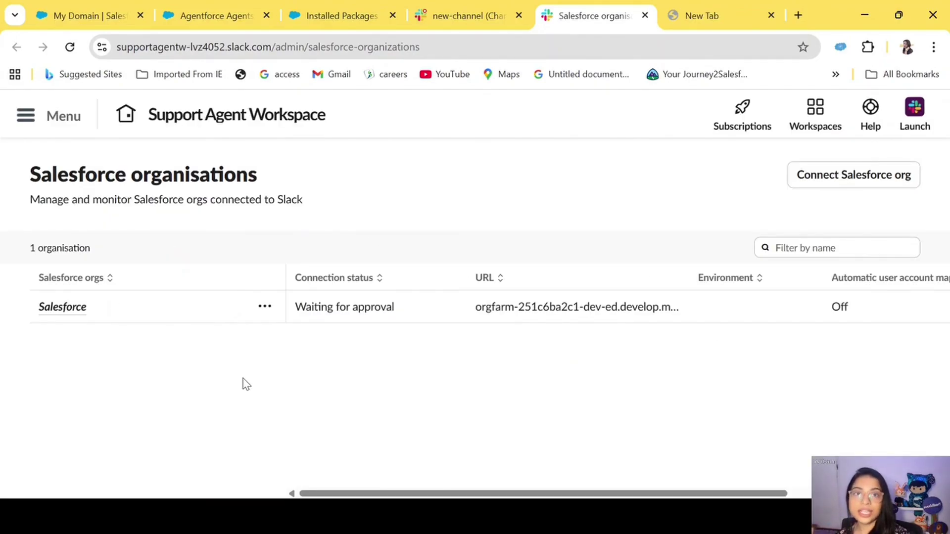
Step: Check the org's connection status, switch to Salesforce Setup, search for "slack" and open Manage Slack Connection
{"action": "left_click_drag", "start_coordinate": [398, 307], "coordinate": [272, 317]}
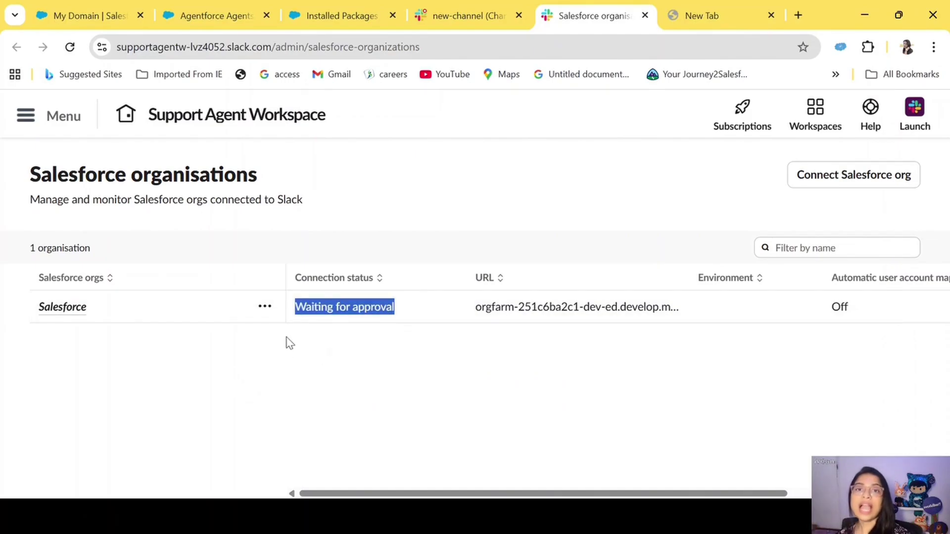
{"action": "left_click", "coordinate": [342, 22]}
{"action": "left_click", "coordinate": [87, 171]}
{"action": "type", "text": "slack"}
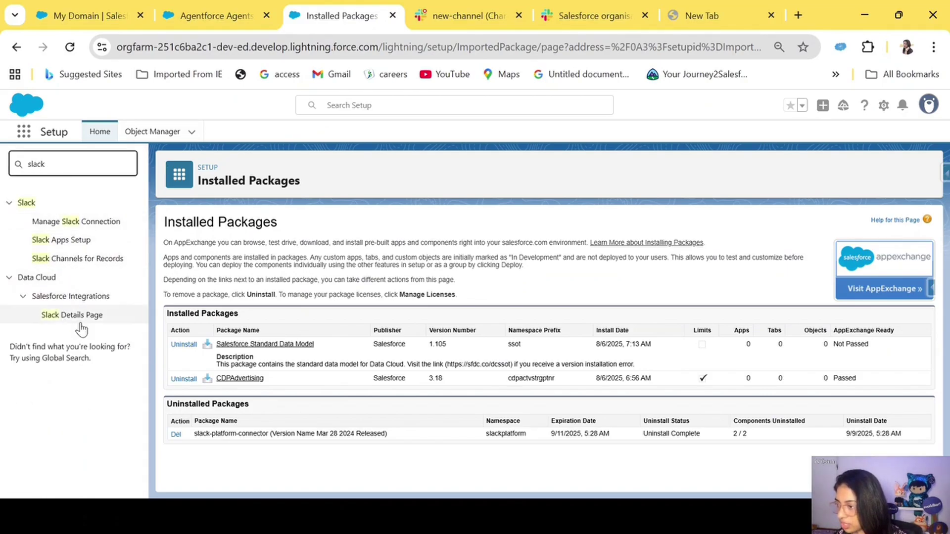
{"action": "left_click", "coordinate": [92, 222]}
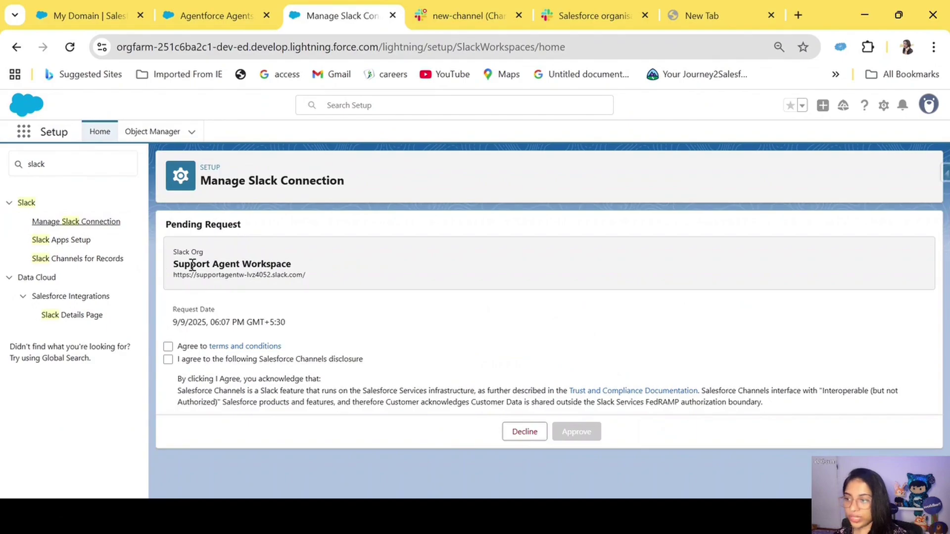
Step: Agree to the terms and conditions and the Salesforce Channels disclosure, and approve the Support Agent Workspace request
{"action": "left_click_drag", "start_coordinate": [175, 260], "coordinate": [300, 262]}
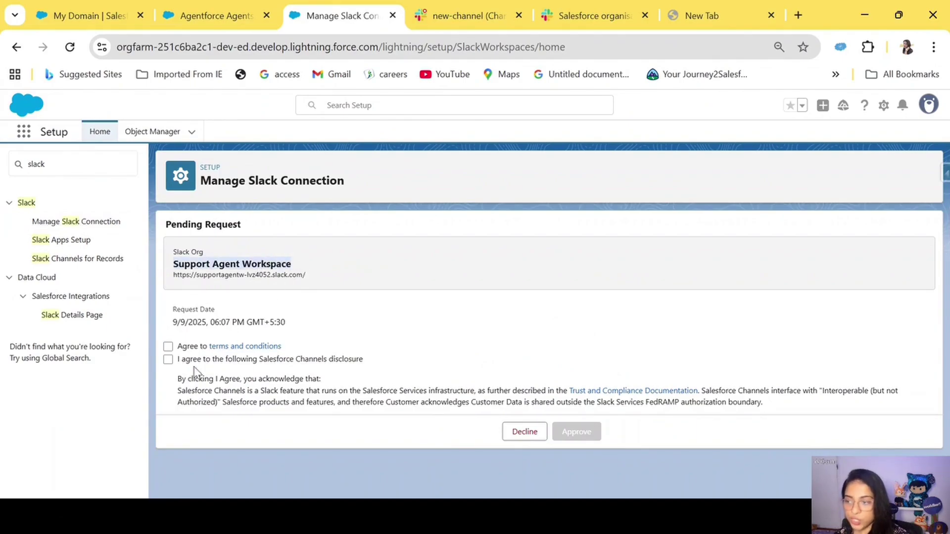
{"action": "left_click", "coordinate": [168, 346]}
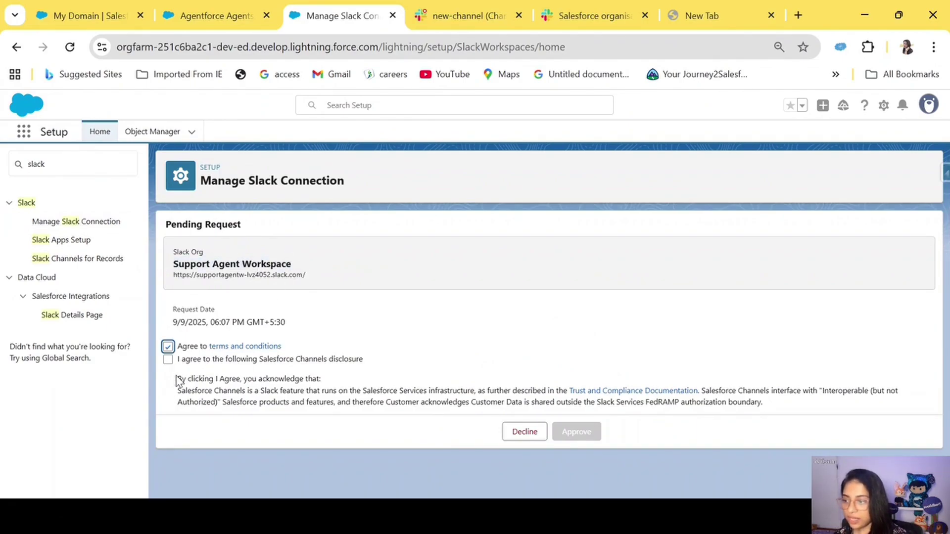
{"action": "left_click", "coordinate": [168, 359]}
{"action": "left_click", "coordinate": [577, 433]}
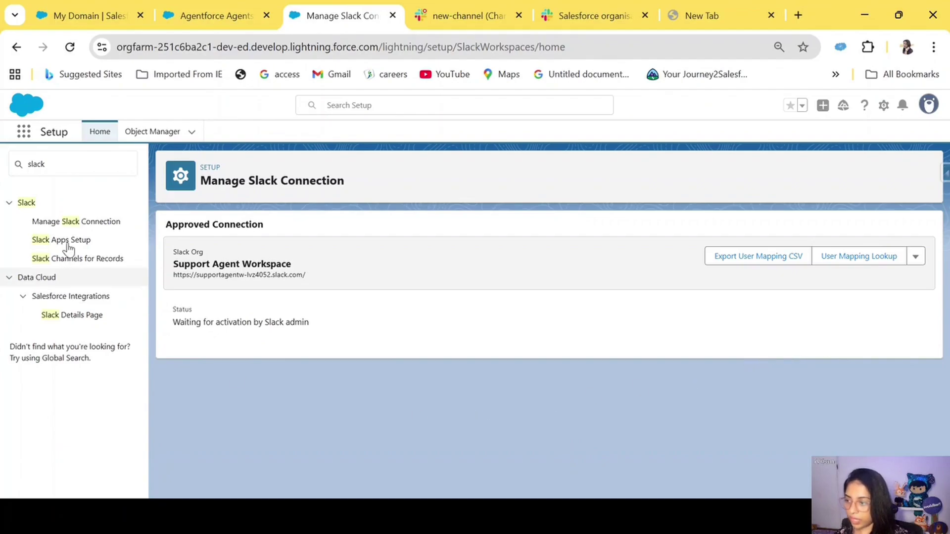
Step: Switch back to Slack and reopen the workspace's Salesforce organisations administration page
{"action": "left_click", "coordinate": [447, 18]}
{"action": "left_click", "coordinate": [130, 129]}
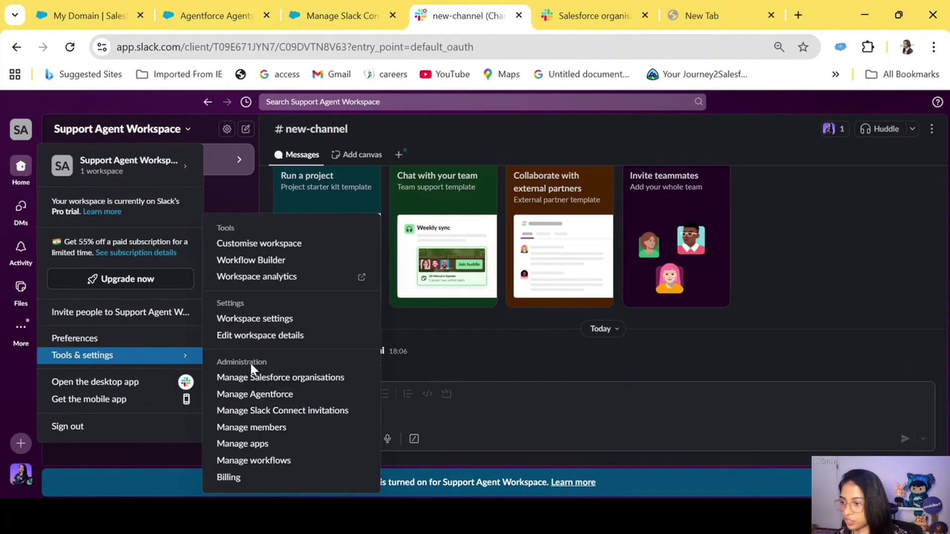
{"action": "left_click", "coordinate": [257, 377]}
{"action": "left_click", "coordinate": [664, 15]}
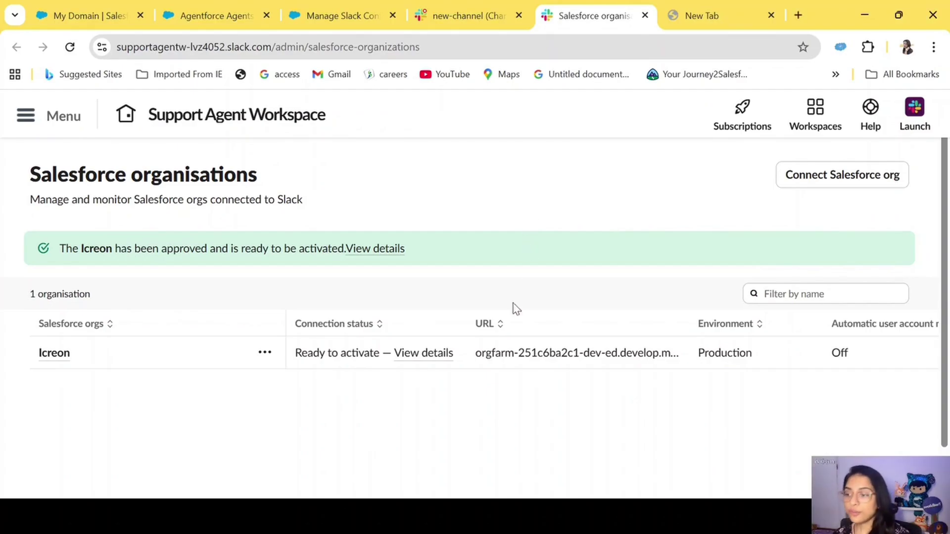
Step: Open the details of the approved Icreon org and activate its Slack connection
{"action": "left_click", "coordinate": [419, 363]}
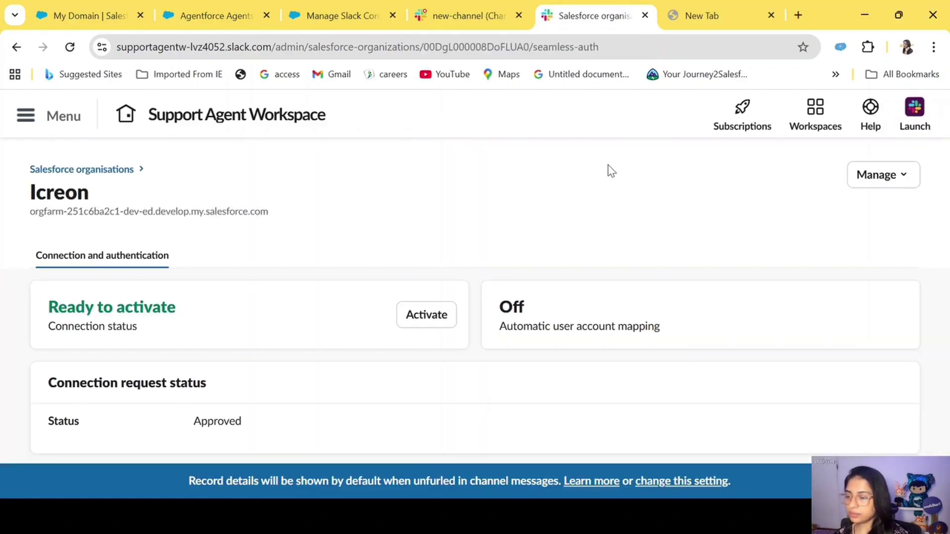
{"action": "left_click", "coordinate": [428, 317]}
{"action": "left_click", "coordinate": [592, 386]}
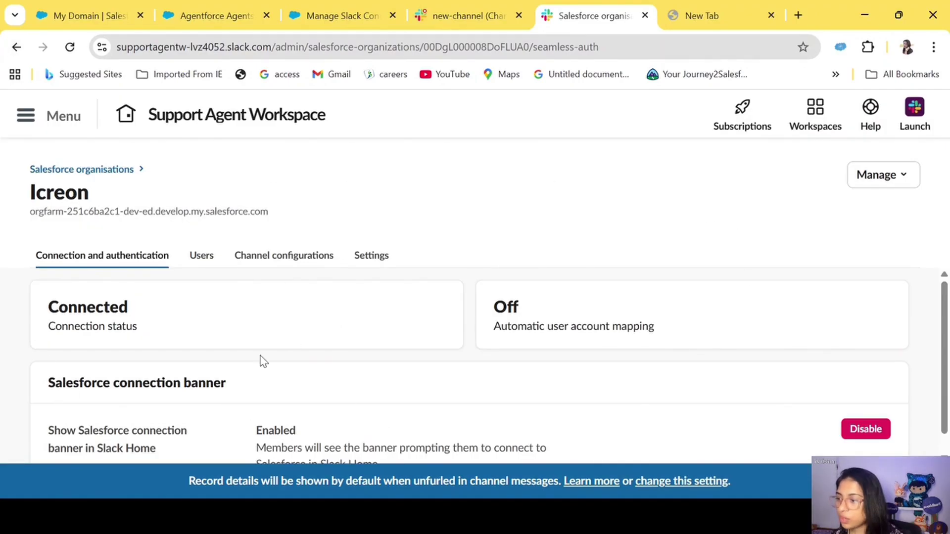
Step: Add your own Slack account individually as a user of the Icreon org and grant it access
{"action": "left_click", "coordinate": [201, 256]}
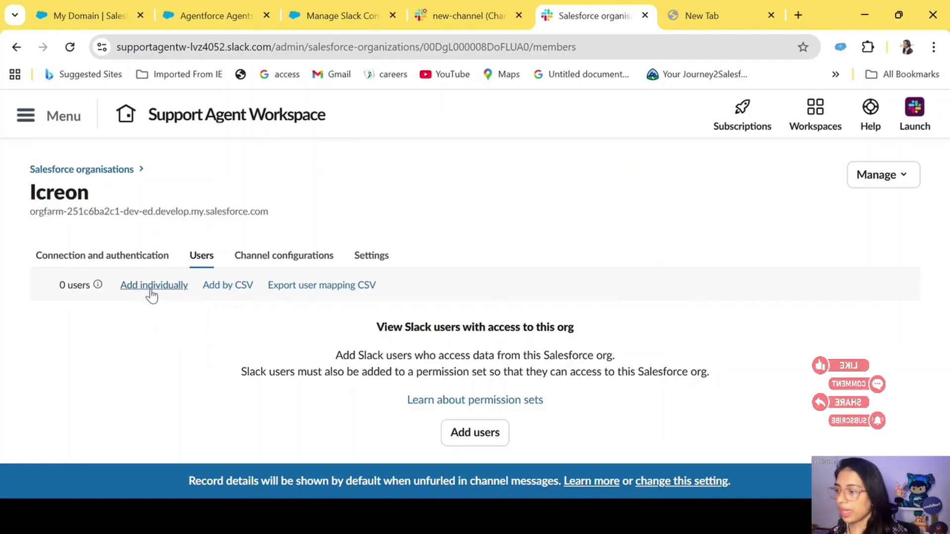
{"action": "left_click", "coordinate": [153, 287]}
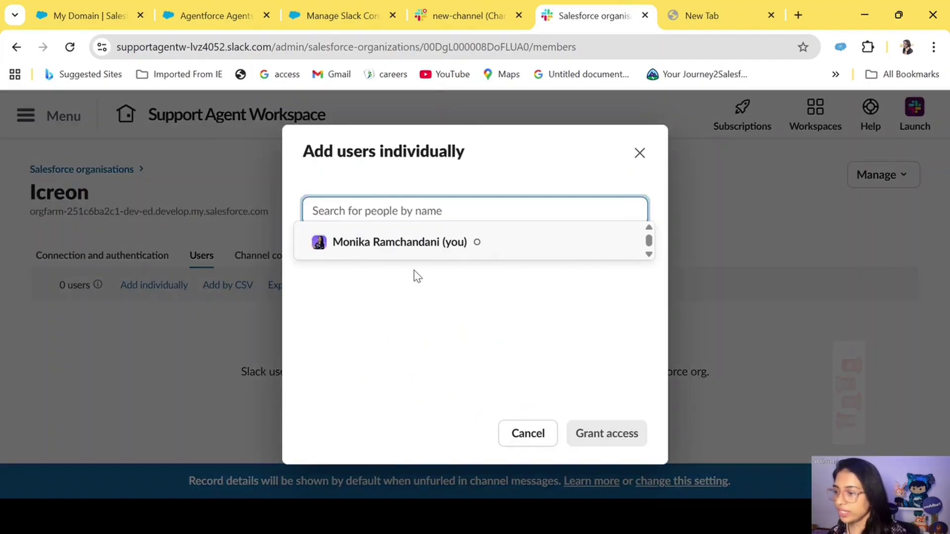
{"action": "left_click", "coordinate": [435, 250]}
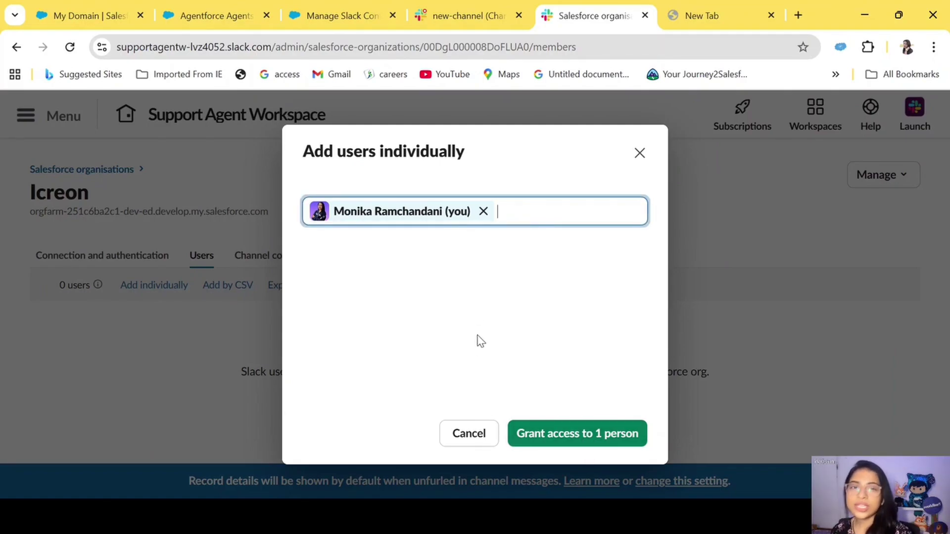
{"action": "left_click", "coordinate": [550, 439]}
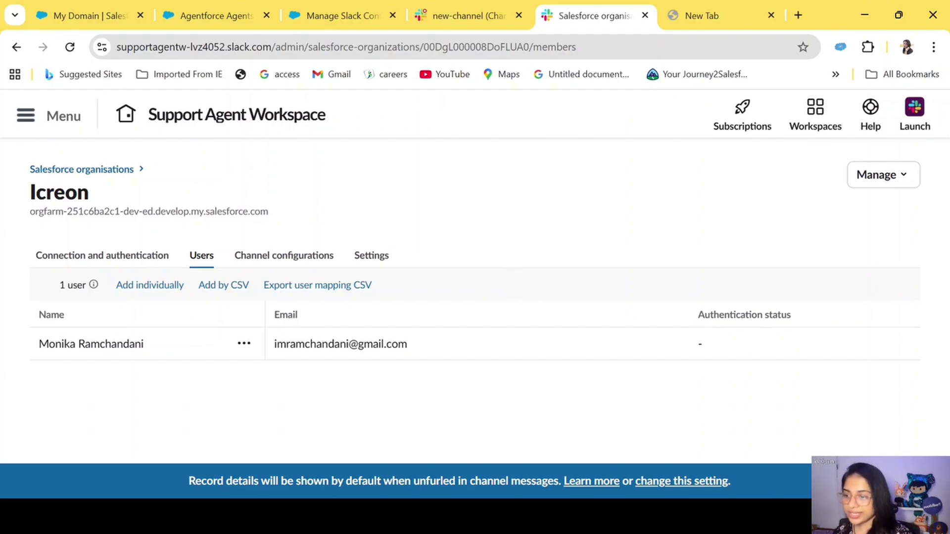
Step: Return to the Slack workspace and open the Salesforce section of its preferences
{"action": "left_click", "coordinate": [441, 12]}
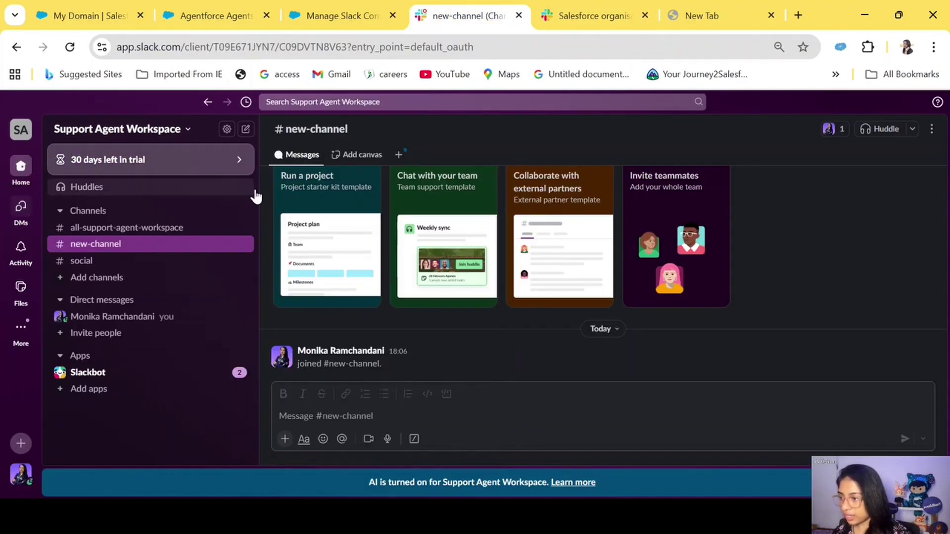
{"action": "left_click", "coordinate": [188, 132]}
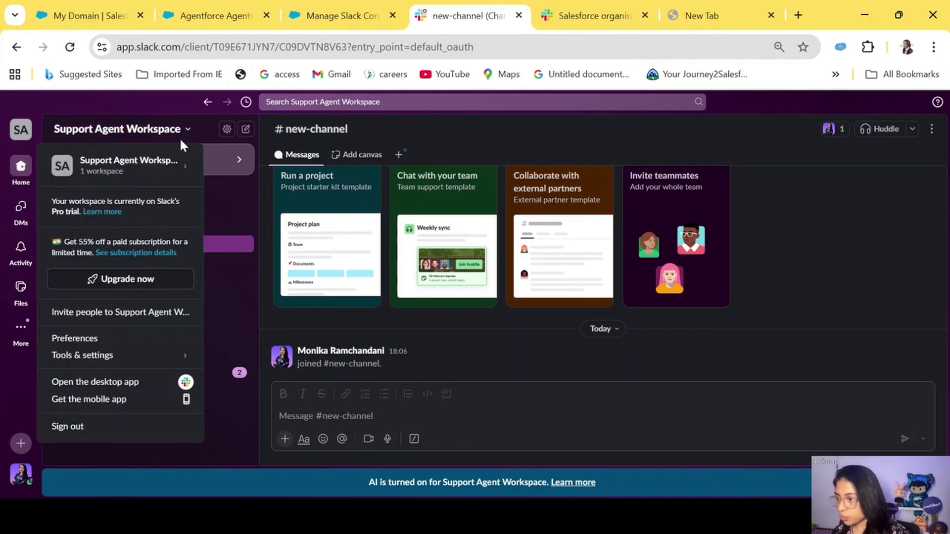
{"action": "left_click", "coordinate": [77, 340]}
{"action": "left_click", "coordinate": [286, 364]}
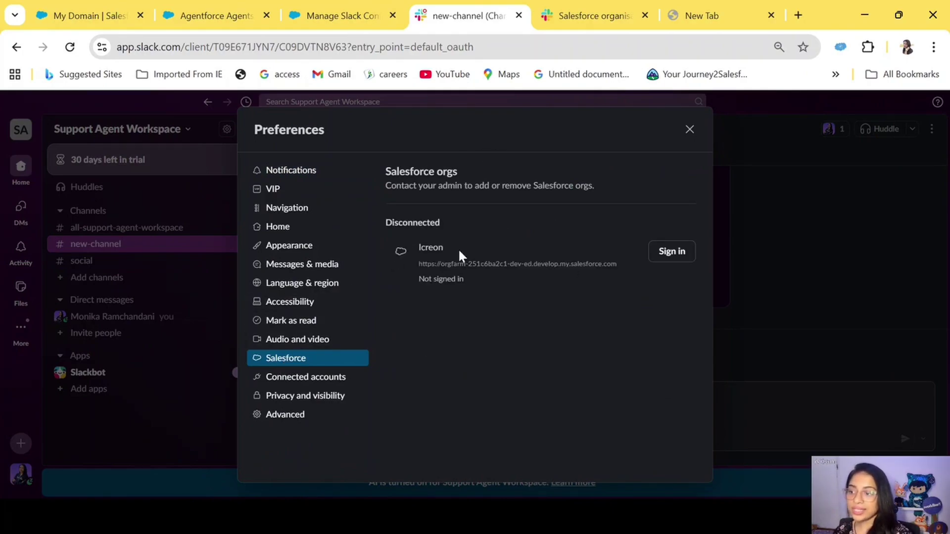
Step: Sign in to the Icreon Salesforce org from the preferences and close them
{"action": "left_click_drag", "start_coordinate": [447, 223], "coordinate": [391, 225]}
{"action": "left_click", "coordinate": [525, 257]}
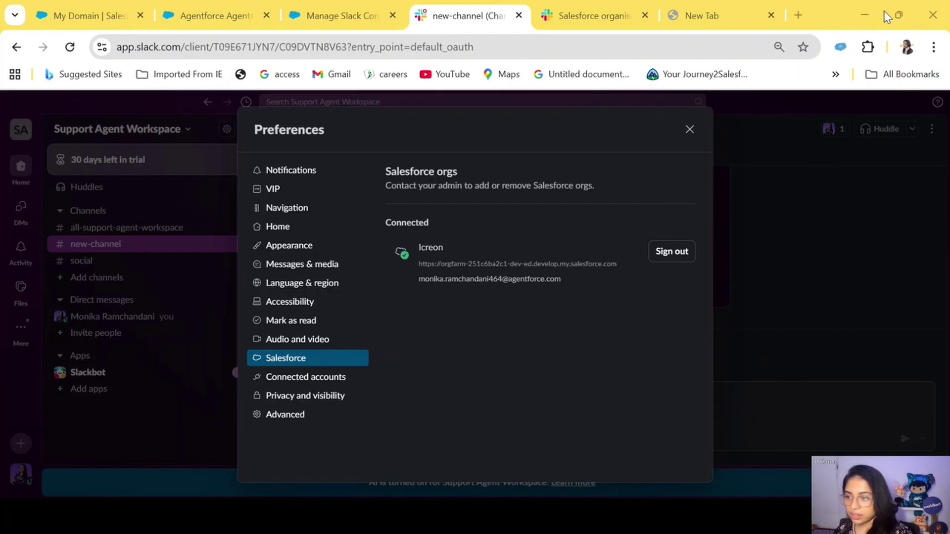
{"action": "left_click", "coordinate": [847, 311]}
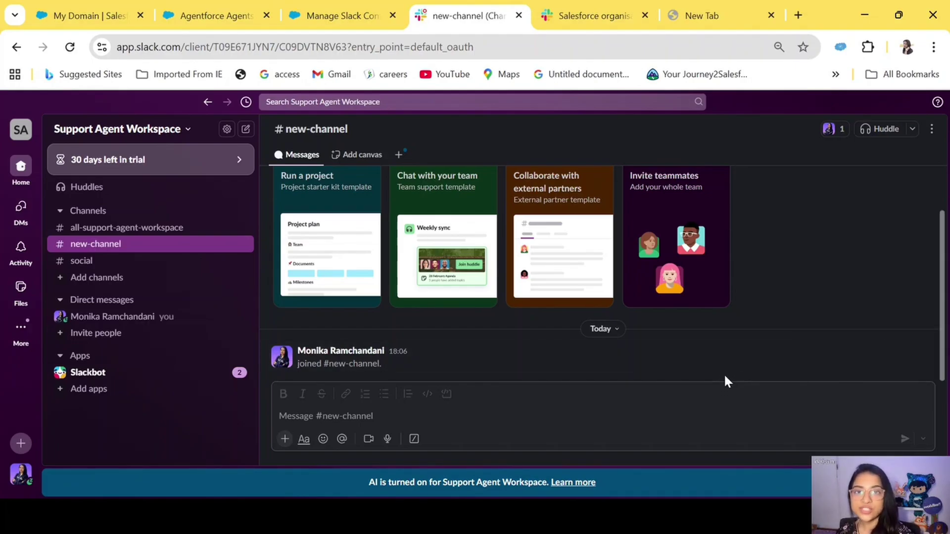
Step: Switch to Salesforce Setup and open the connections of the Support Agent service agent
{"action": "left_click", "coordinate": [336, 14]}
{"action": "left_click_drag", "start_coordinate": [80, 159], "coordinate": [21, 152]}
{"action": "left_click", "coordinate": [213, 15]}
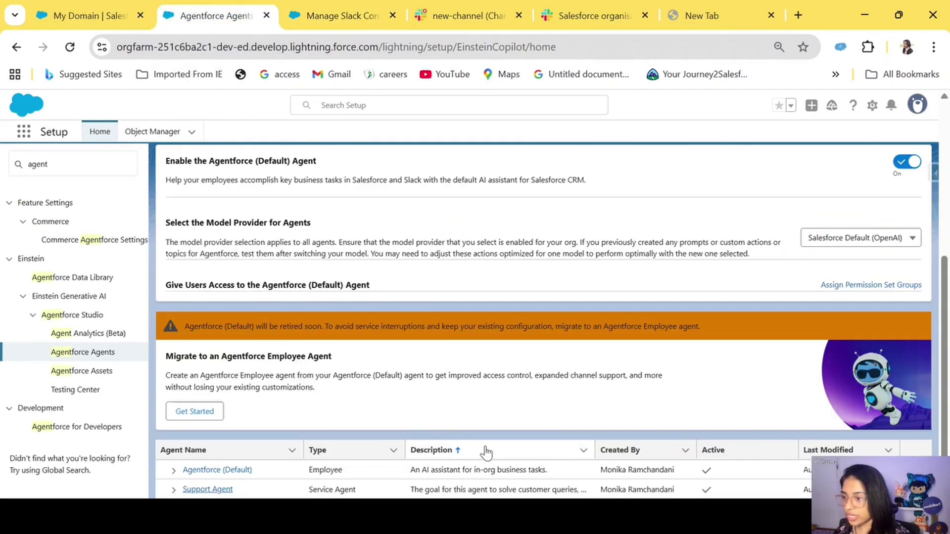
{"action": "left_click", "coordinate": [210, 490]}
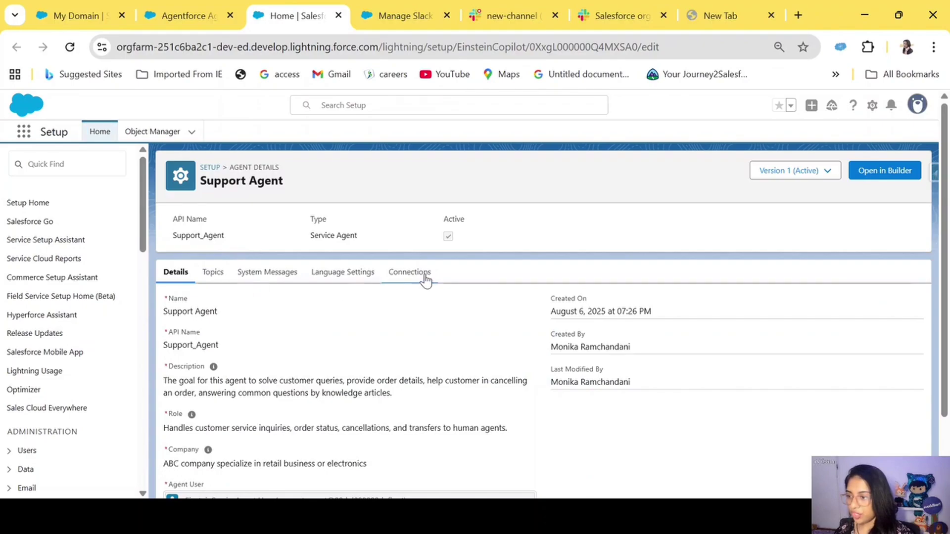
{"action": "left_click", "coordinate": [425, 275]}
{"action": "scroll", "coordinate": [555, 339], "scroll_direction": "down", "scroll_amount": 3}
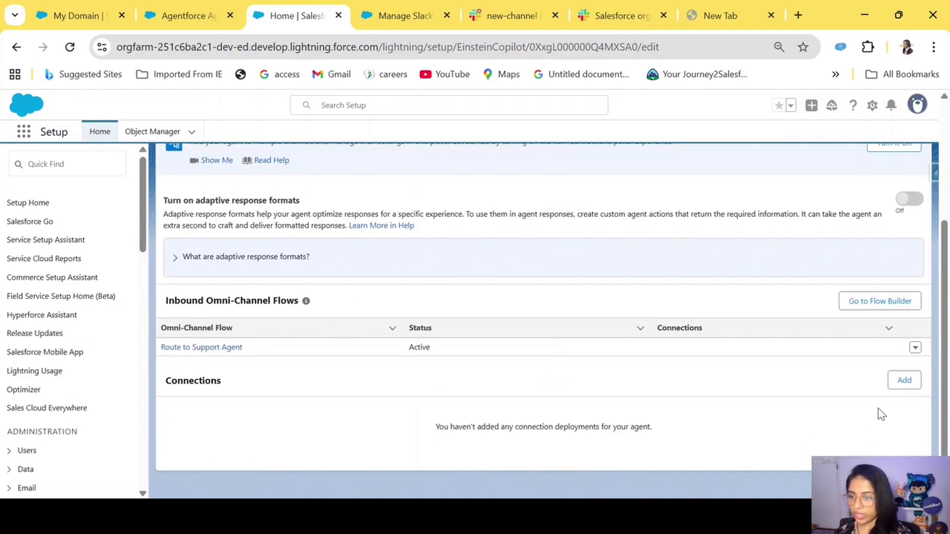
Step: Start adding an external app connection of type API with the integration name SlackSupportAgent
{"action": "left_click", "coordinate": [903, 382]}
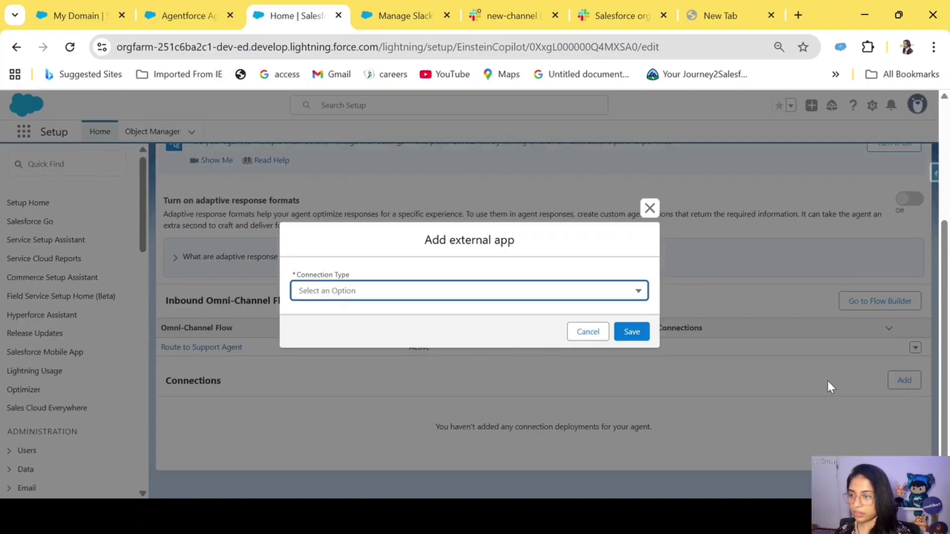
{"action": "left_click", "coordinate": [319, 290]}
{"action": "left_click", "coordinate": [326, 285]}
{"action": "left_click", "coordinate": [355, 311]}
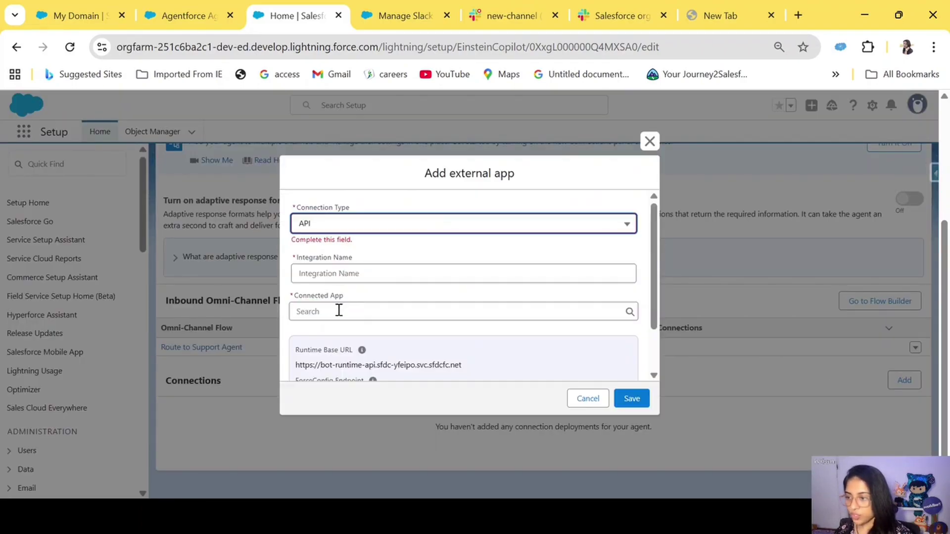
{"action": "left_click", "coordinate": [352, 273]}
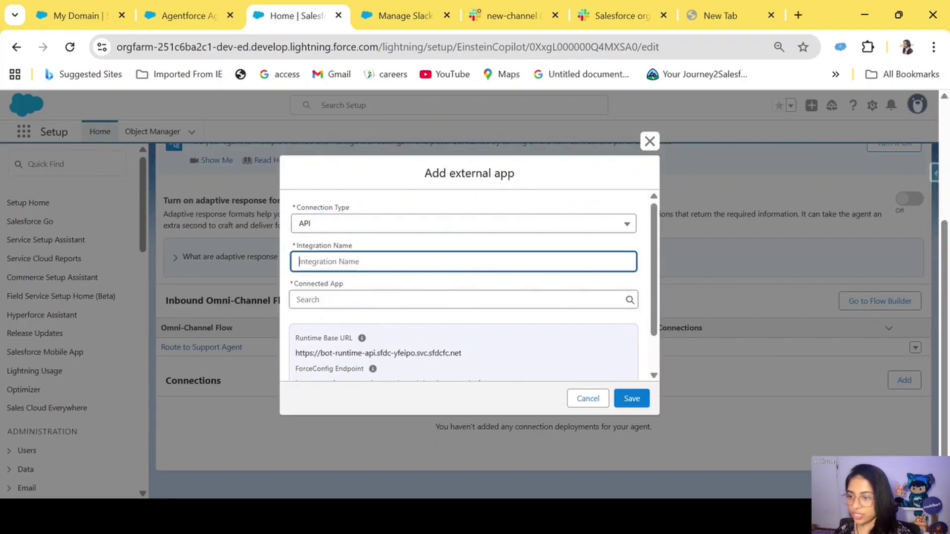
{"action": "left_click", "coordinate": [352, 262]}
{"action": "type", "text": "SlackSupportAgent"}
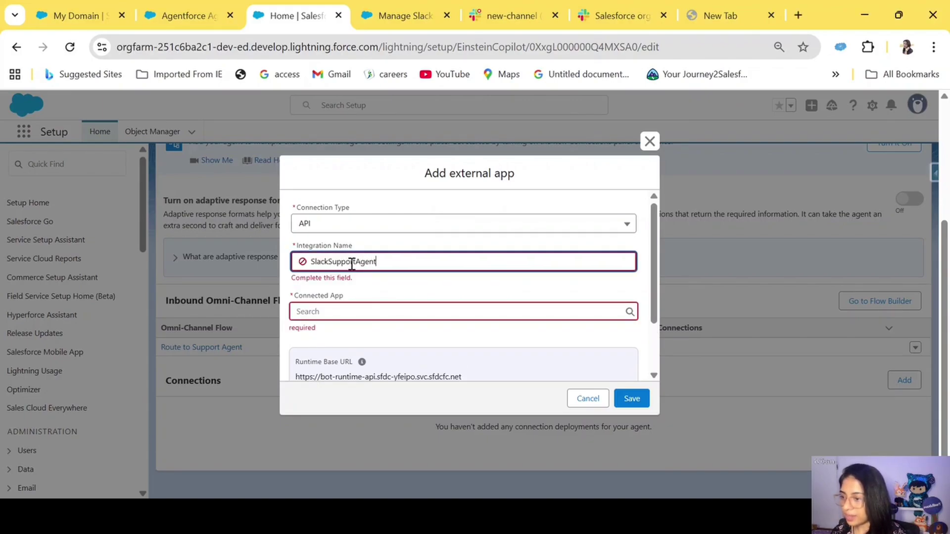
Step: Choose Slack as the connected app for the new connection and save it
{"action": "left_click", "coordinate": [354, 309]}
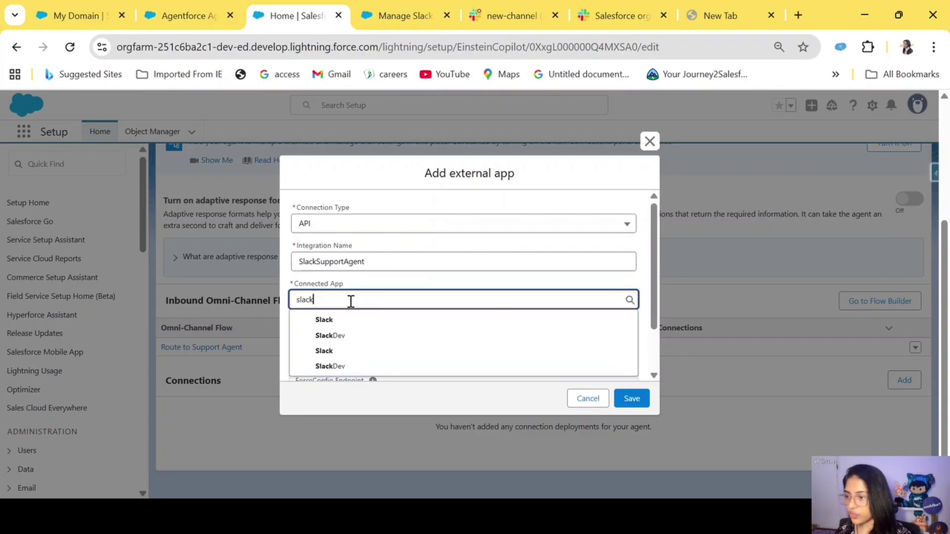
{"action": "left_click", "coordinate": [336, 319]}
{"action": "scroll", "coordinate": [356, 331], "scroll_direction": "down", "scroll_amount": 2}
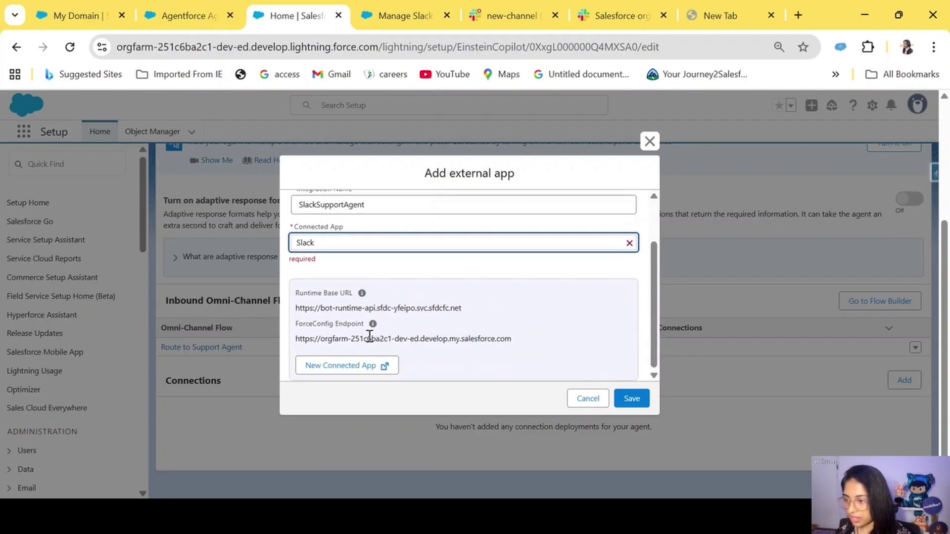
{"action": "left_click", "coordinate": [295, 317]}
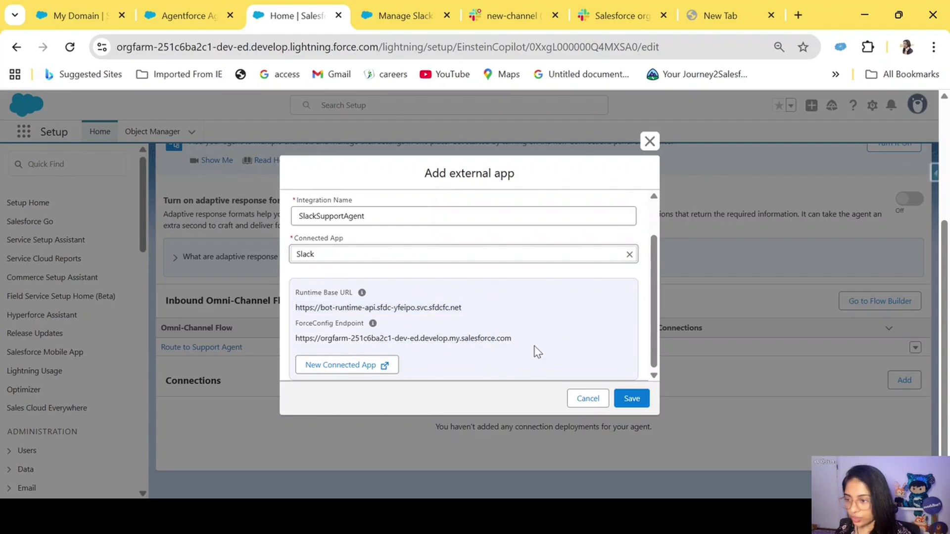
{"action": "left_click", "coordinate": [630, 401]}
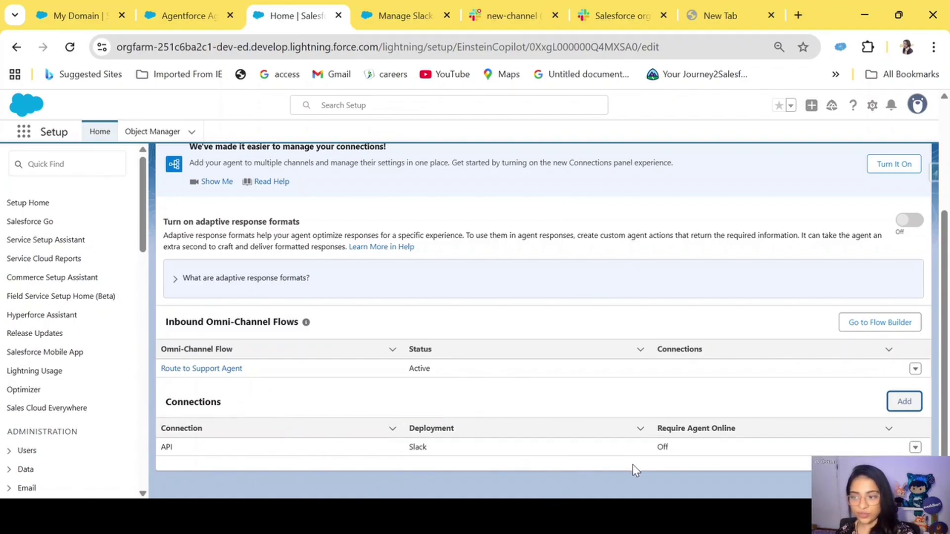
{"action": "left_click", "coordinate": [616, 464]}
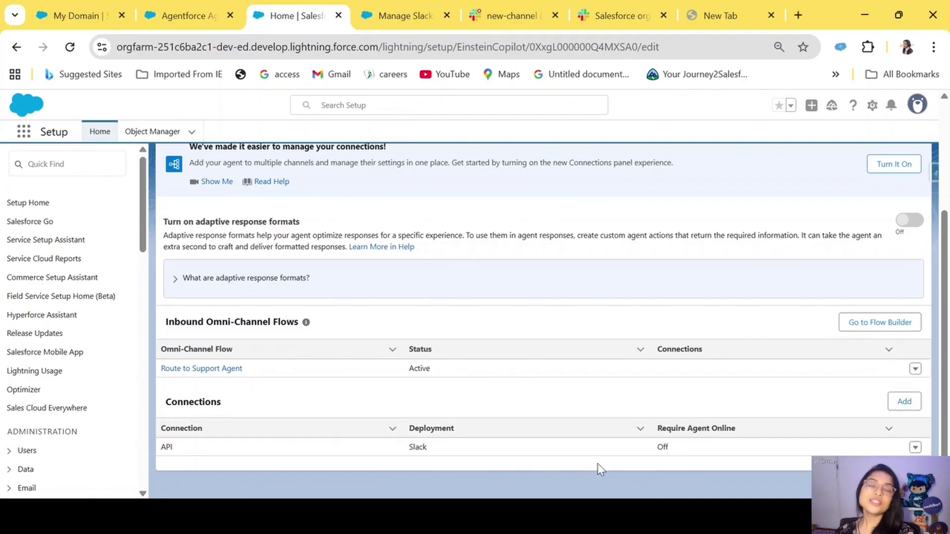
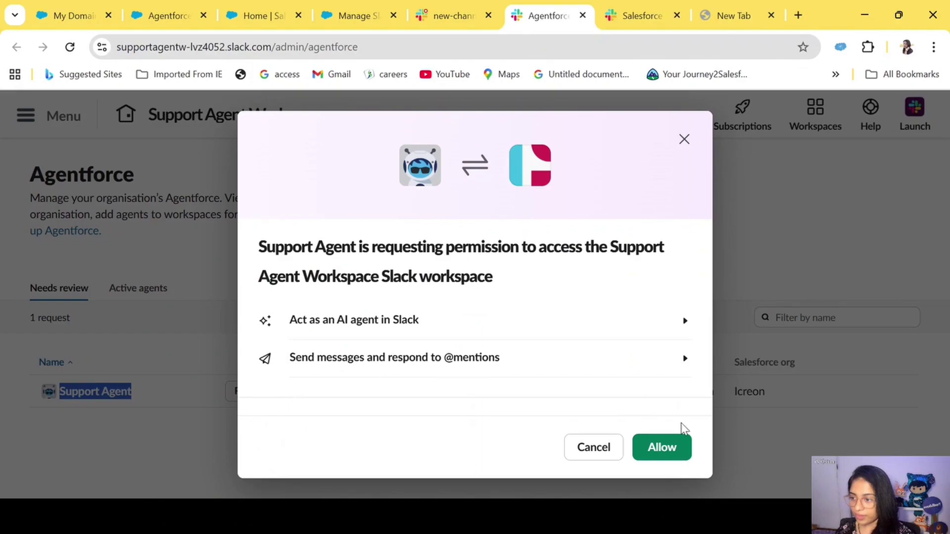
Step: Allow Support Agent to access the Slack workspace and set its member permissions to Everyone
{"action": "left_click", "coordinate": [666, 452]}
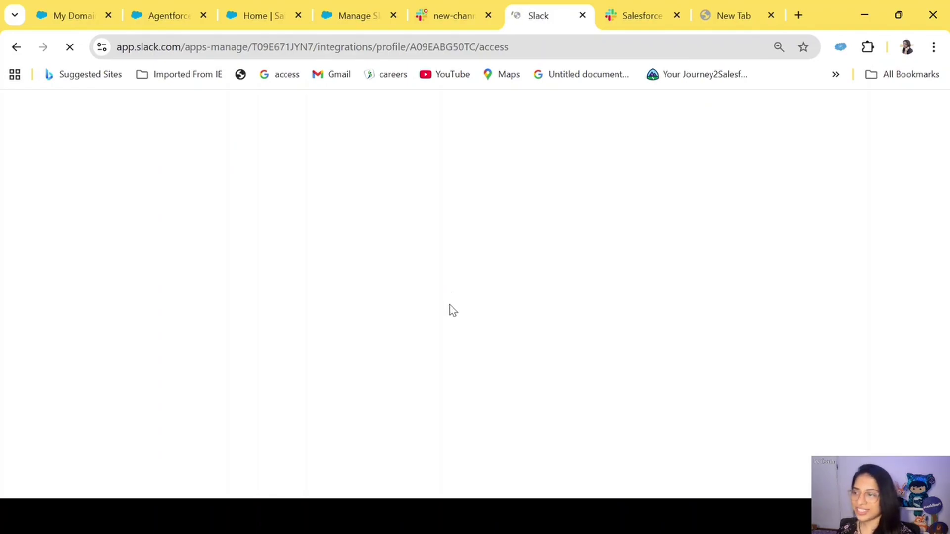
{"action": "left_click_drag", "start_coordinate": [101, 182], "coordinate": [69, 187]}
{"action": "left_click", "coordinate": [111, 192]}
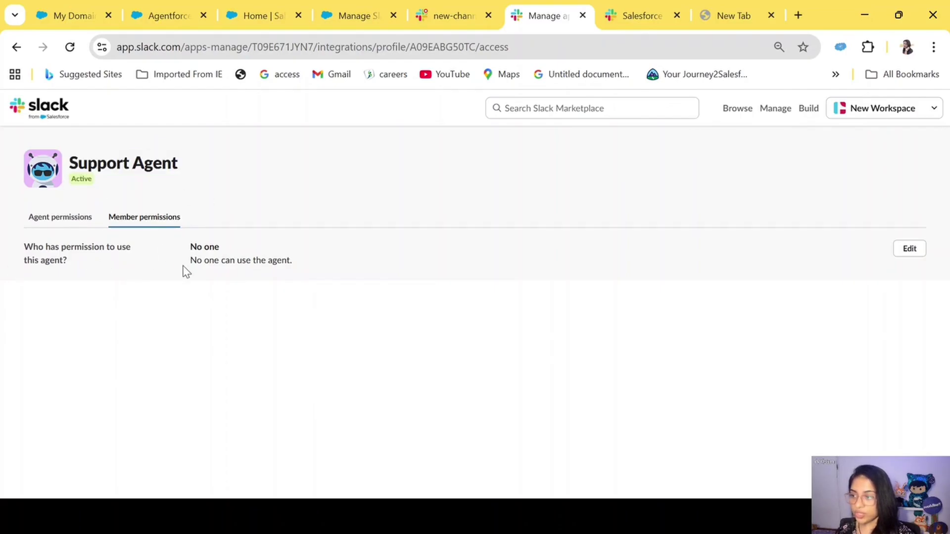
{"action": "left_click_drag", "start_coordinate": [183, 272], "coordinate": [333, 273]}
{"action": "left_click", "coordinate": [347, 273]}
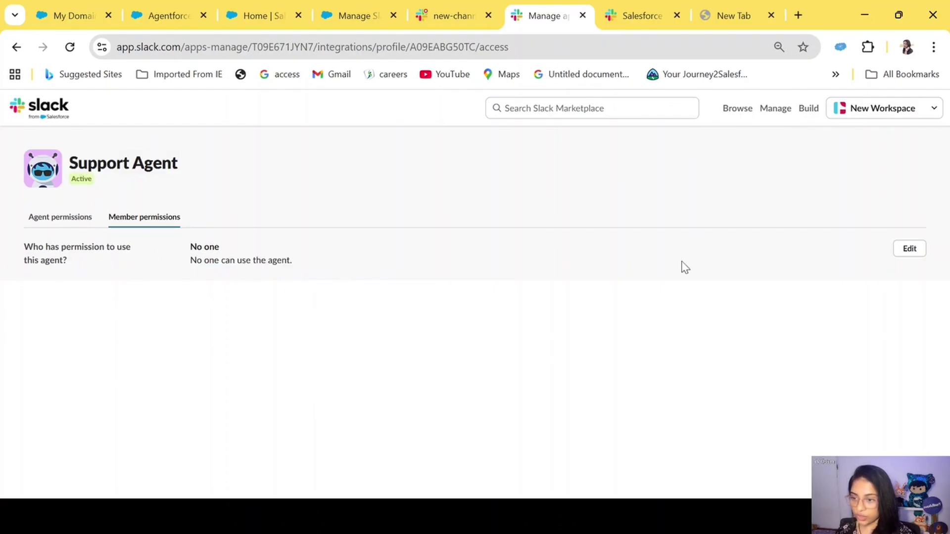
{"action": "left_click", "coordinate": [914, 251]}
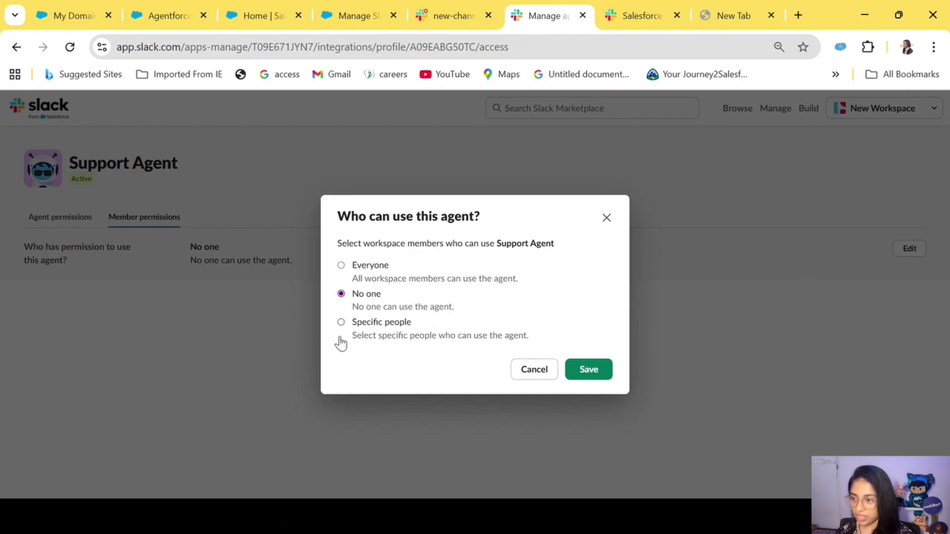
{"action": "left_click", "coordinate": [341, 268]}
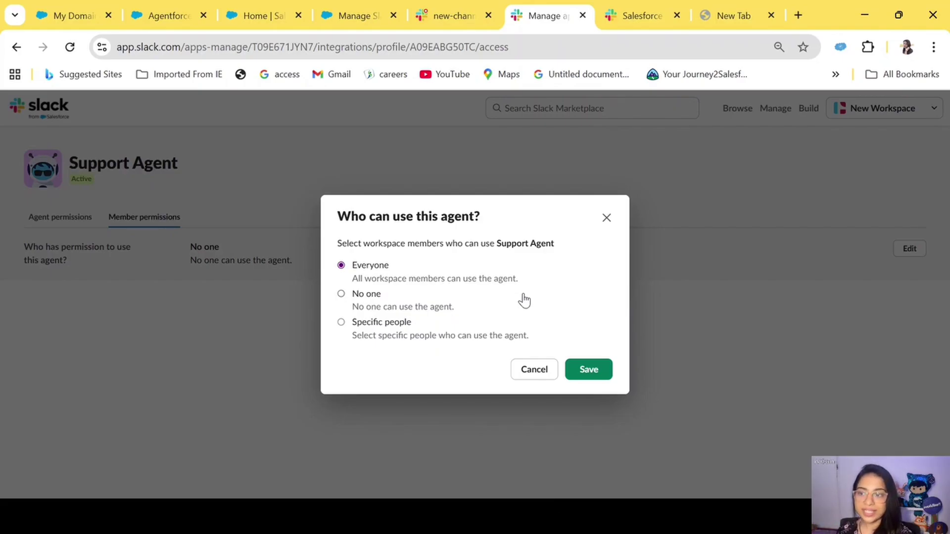
{"action": "left_click", "coordinate": [602, 374]}
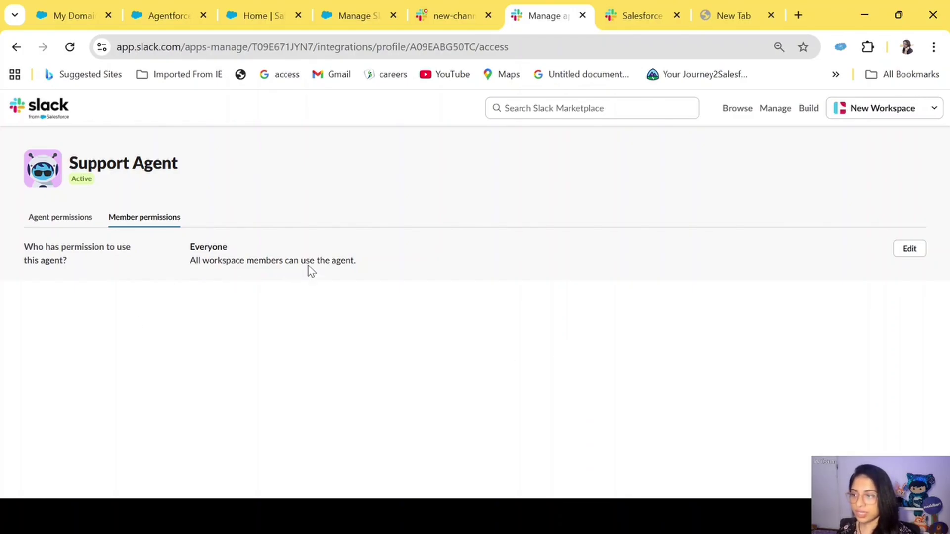
Step: Check the Support Agent's agent permissions and return to its member permissions
{"action": "left_click_drag", "start_coordinate": [371, 264], "coordinate": [68, 258]}
{"action": "left_click", "coordinate": [60, 217]}
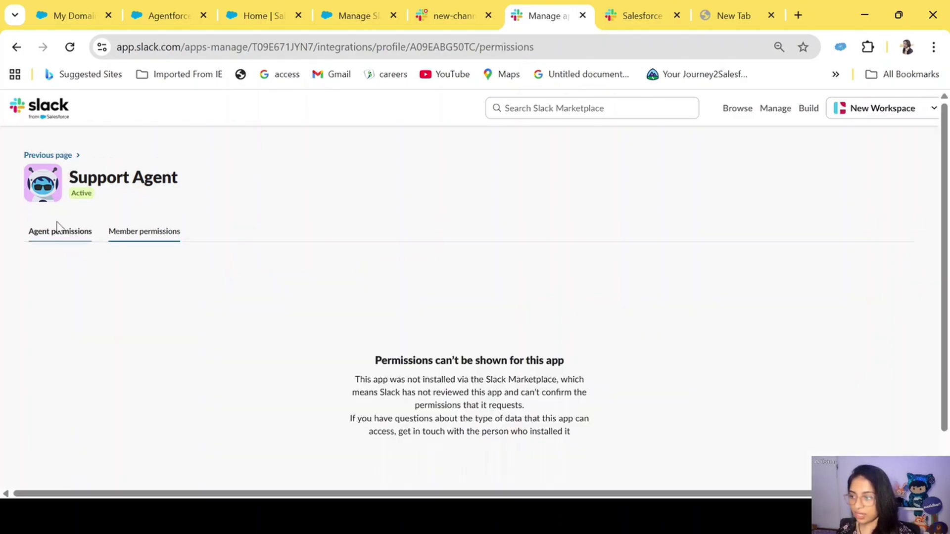
{"action": "left_click", "coordinate": [148, 242]}
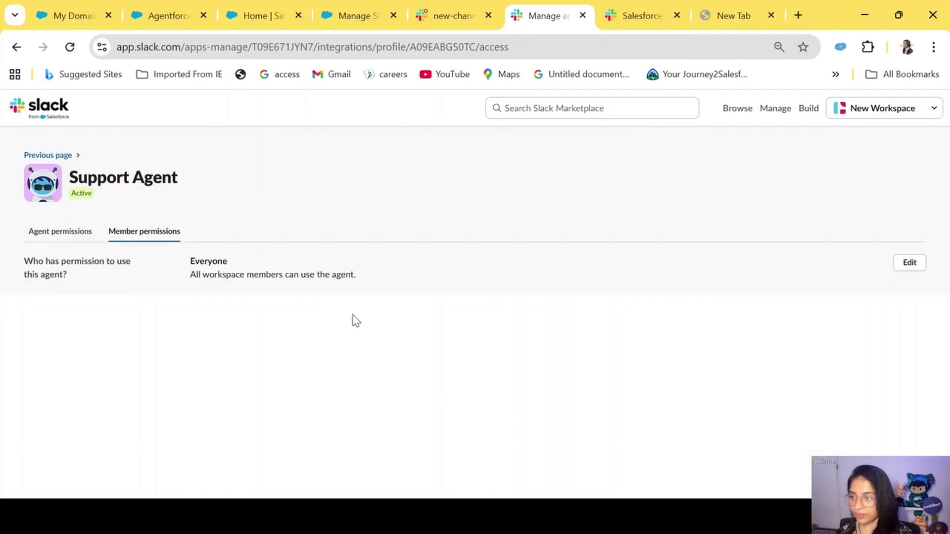
Step: Return to the Support Agent Workspace in Slack, reload it and dismiss the team invitation tip
{"action": "key", "text": "ctrl+5"}
{"action": "left_click", "coordinate": [68, 47]}
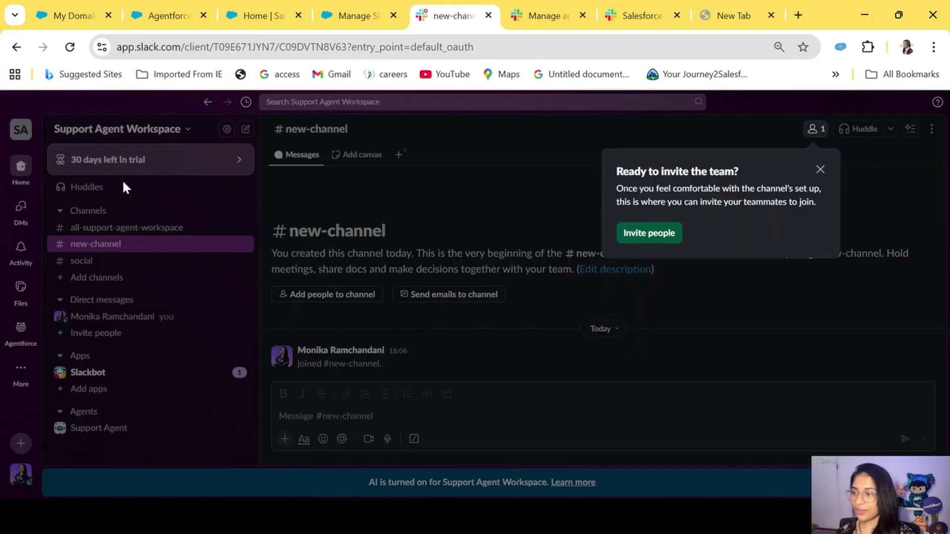
{"action": "left_click", "coordinate": [820, 170]}
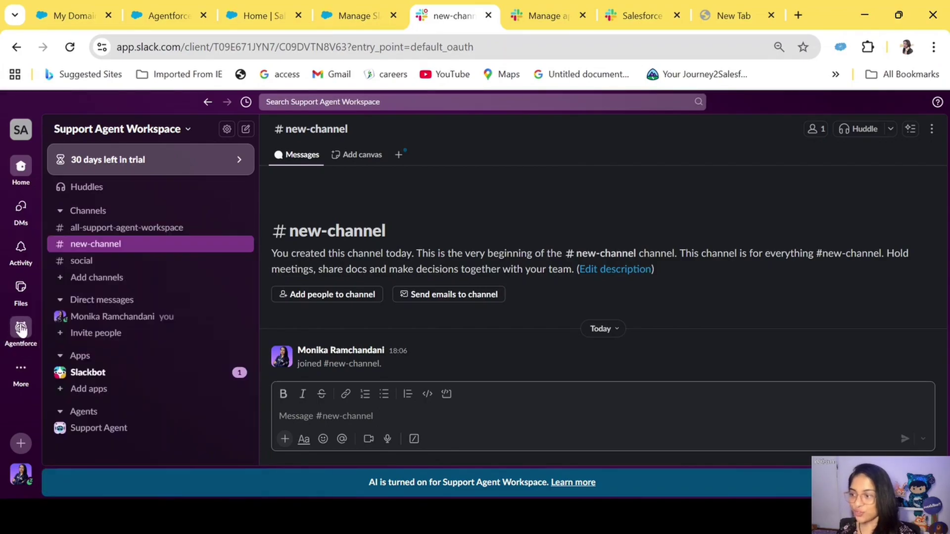
Step: Open the Agentforce list of all agents and open a conversation with Support Agent
{"action": "mouse_move", "coordinate": [31, 334]}
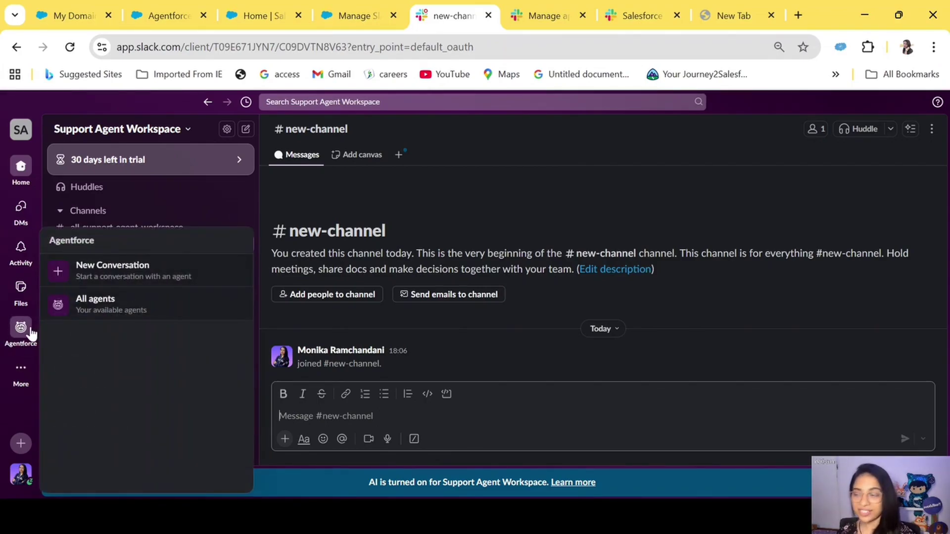
{"action": "left_click", "coordinate": [20, 333]}
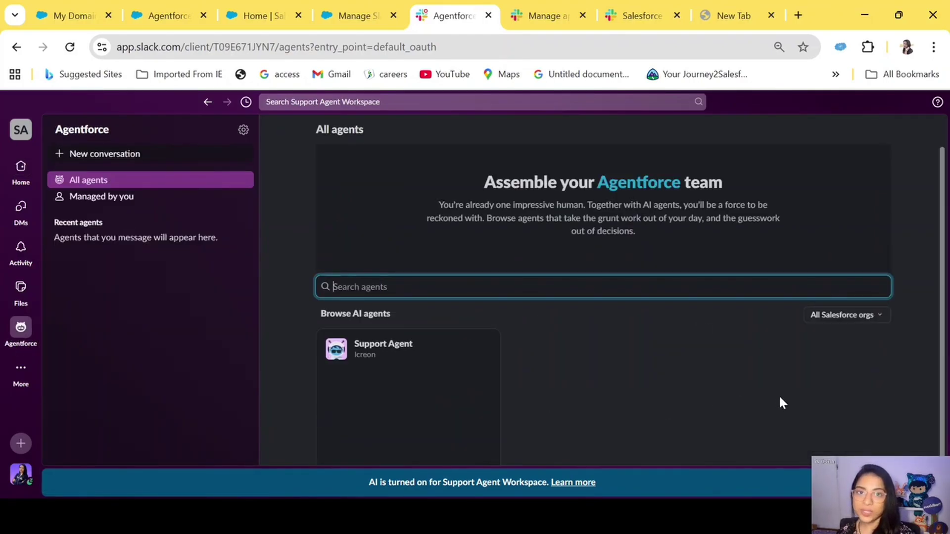
{"action": "scroll", "coordinate": [781, 399], "scroll_direction": "down", "scroll_amount": 1}
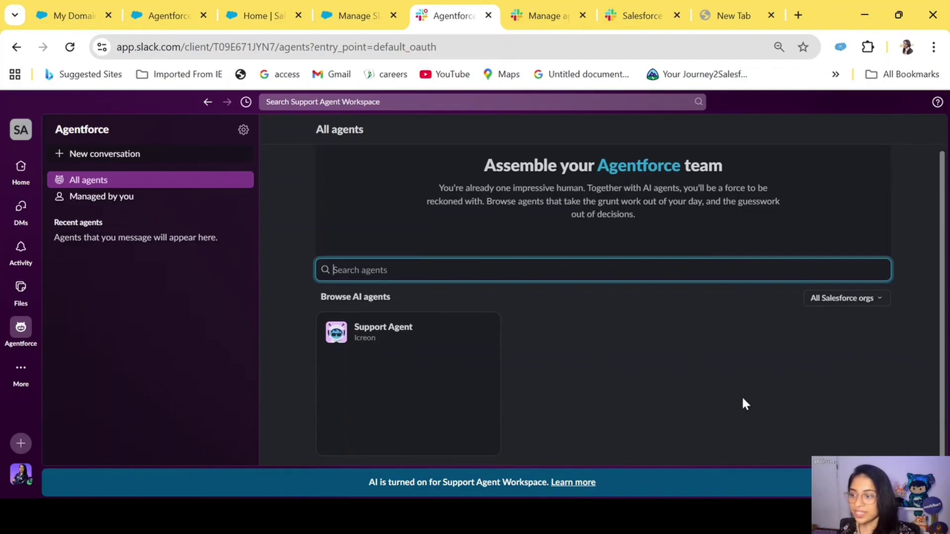
{"action": "left_click", "coordinate": [399, 374]}
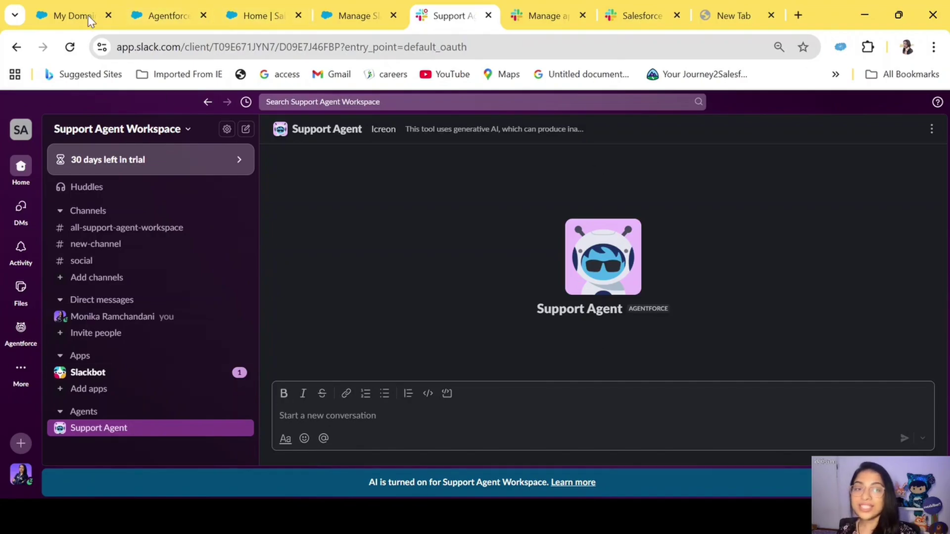
{"action": "mouse_move", "coordinate": [19, 218]}
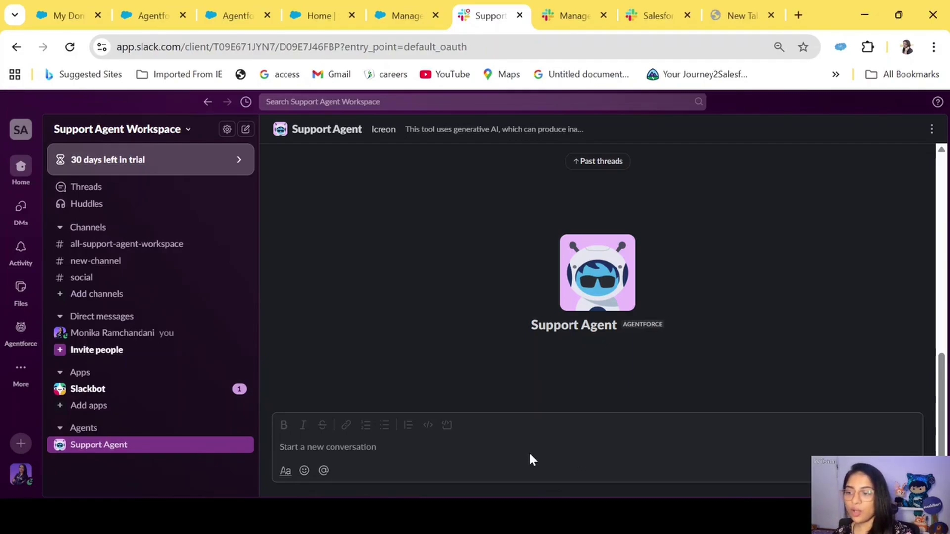
Step: Send Support Agent the message "I want to update my account details" and read its reply
{"action": "left_click", "coordinate": [494, 450]}
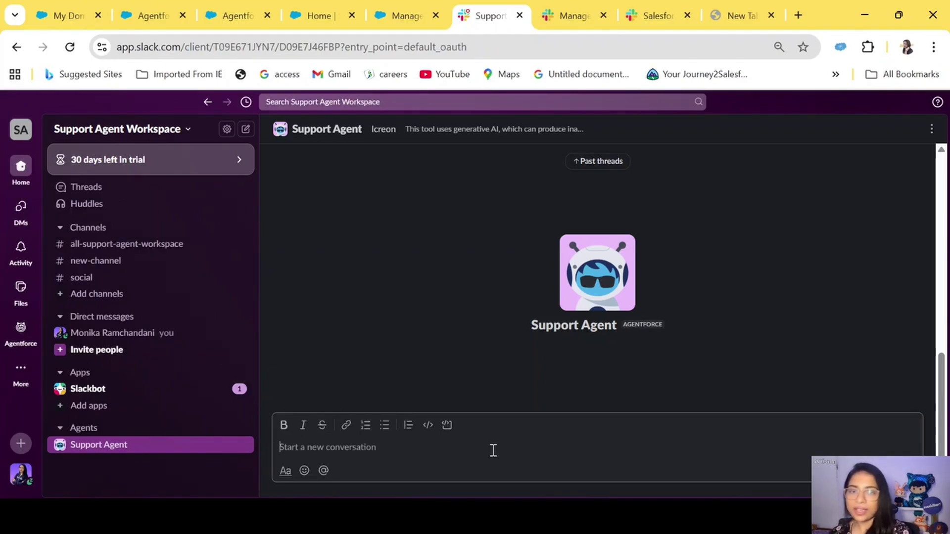
{"action": "type", "text": "I wa"}
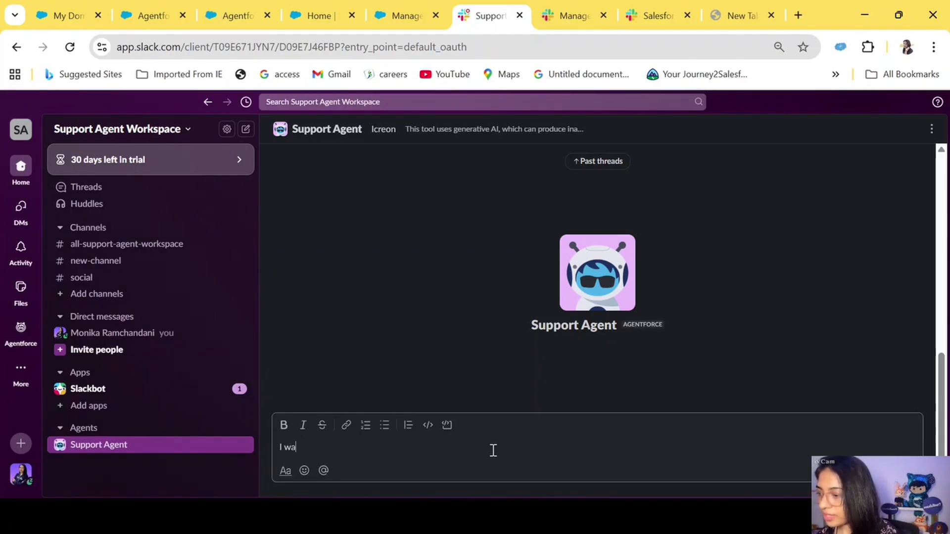
{"action": "type", "text": "nt to update"}
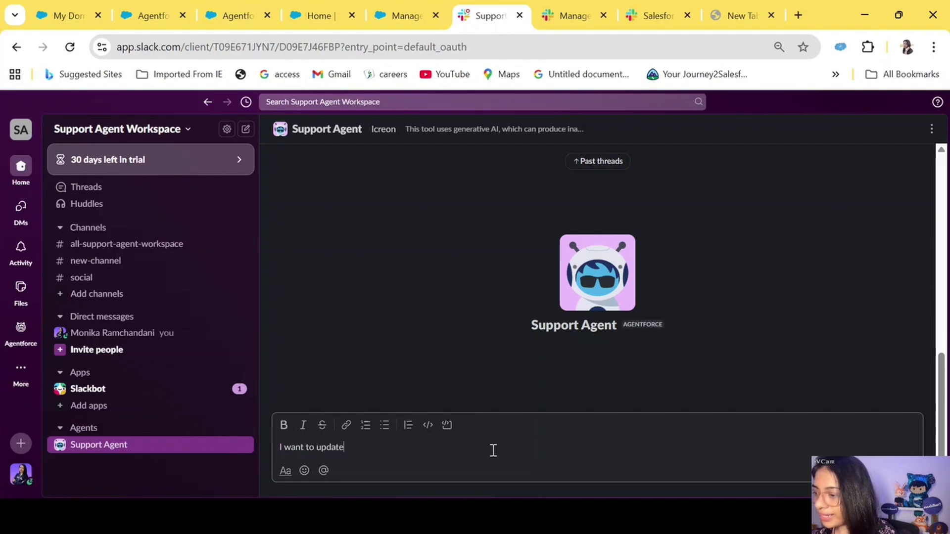
{"action": "type", "text": " my account details"}
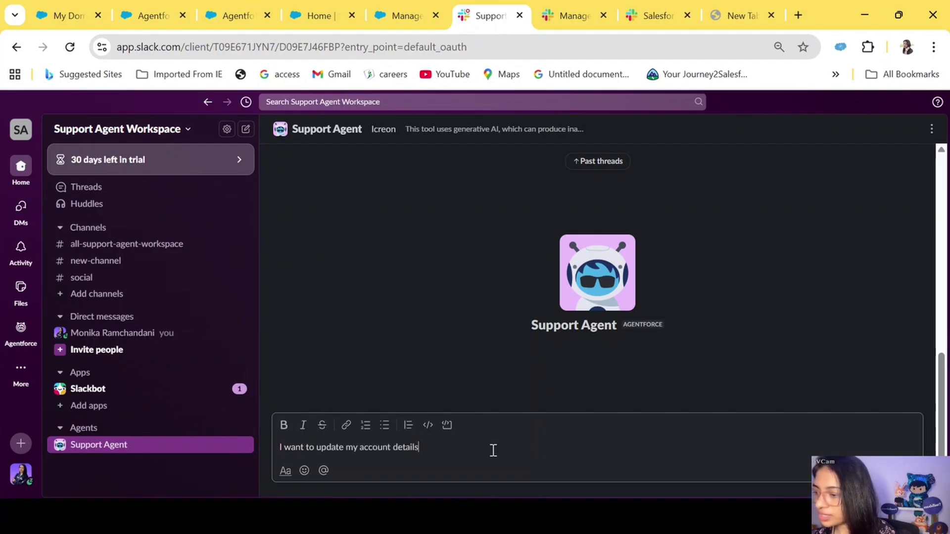
{"action": "key", "text": "Return"}
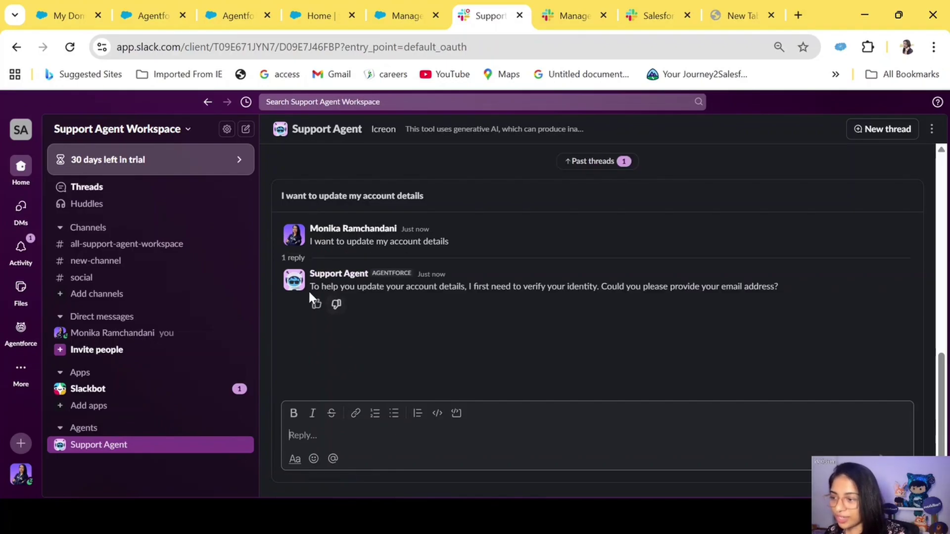
{"action": "left_click_drag", "start_coordinate": [309, 288], "coordinate": [582, 300]}
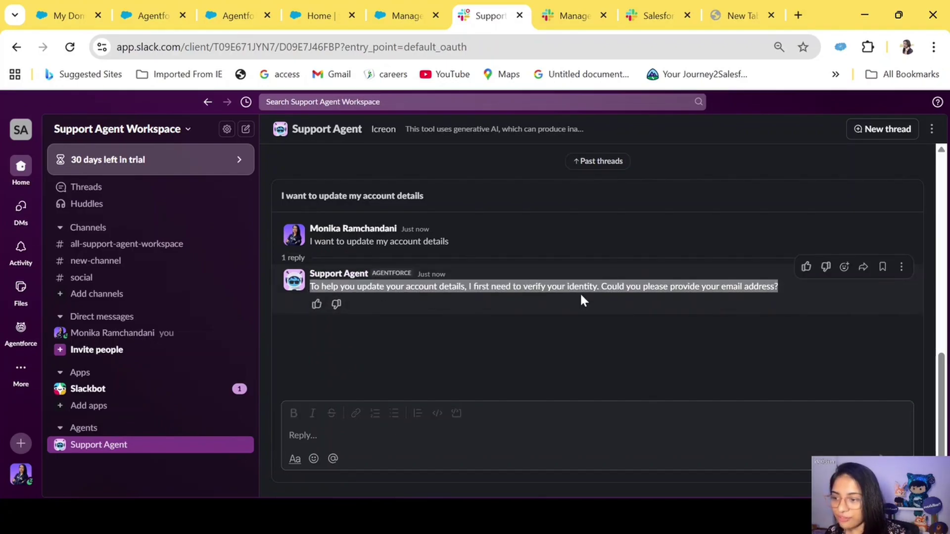
{"action": "left_click", "coordinate": [770, 300]}
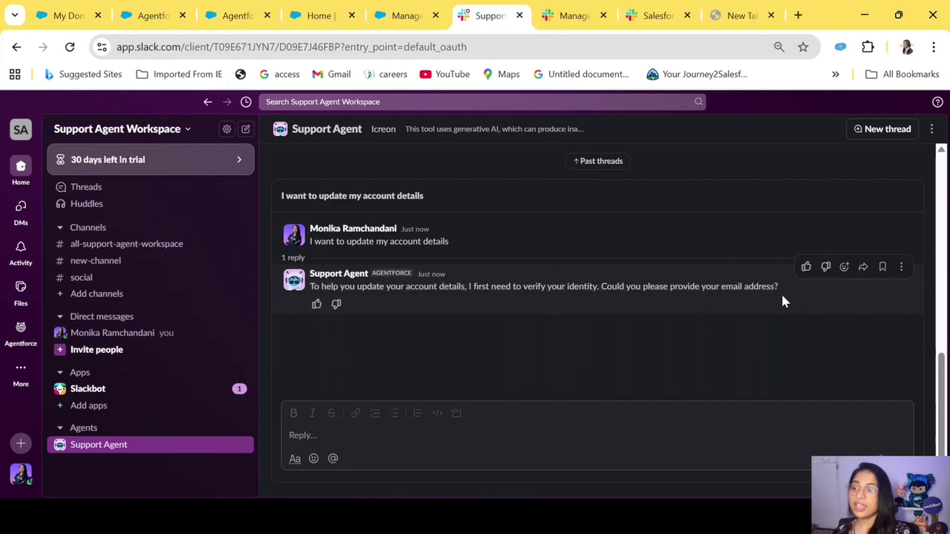